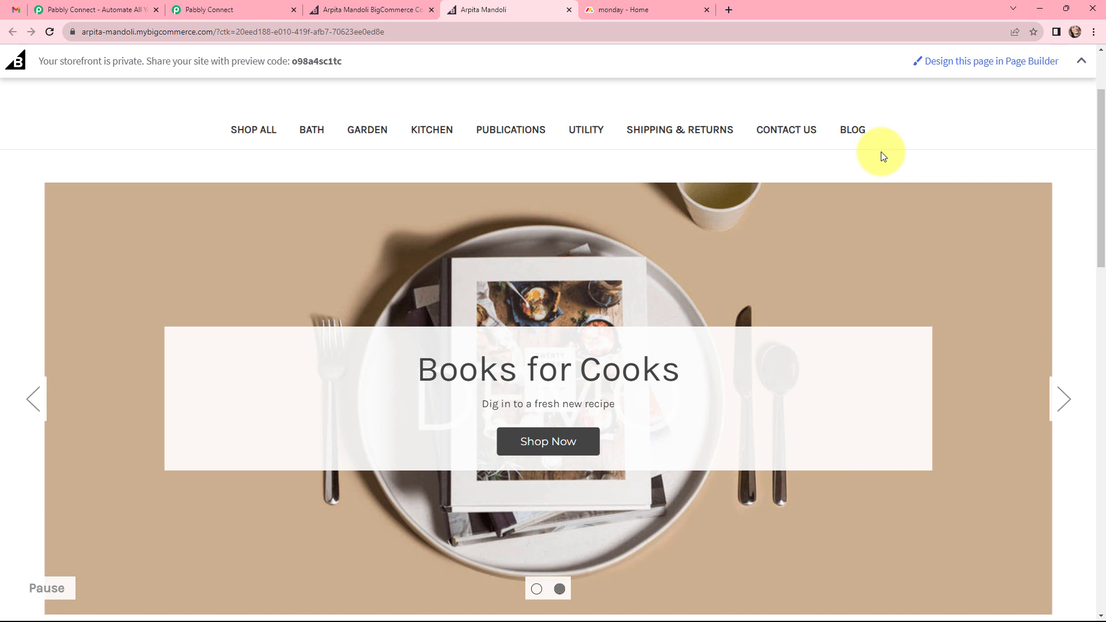
# Switch to the Pabbly Connect site, sign in to the existing account and open the Pabbly Connect dashboard.
pyautogui.hotkey('ctrl', 'Tab')
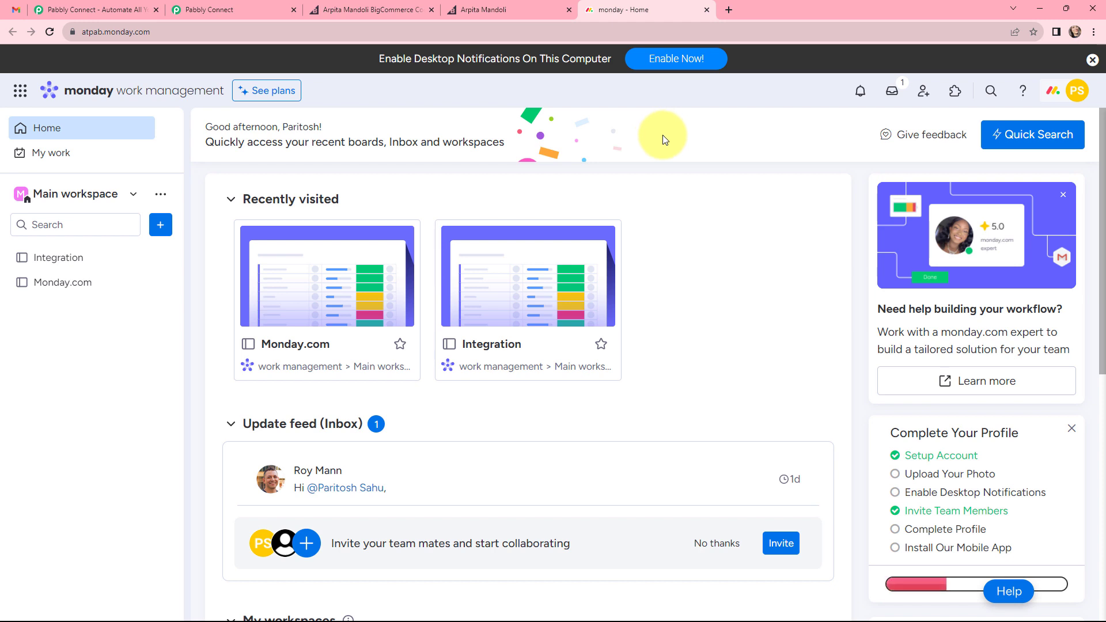
pyautogui.hotkey('ctrl', '2')
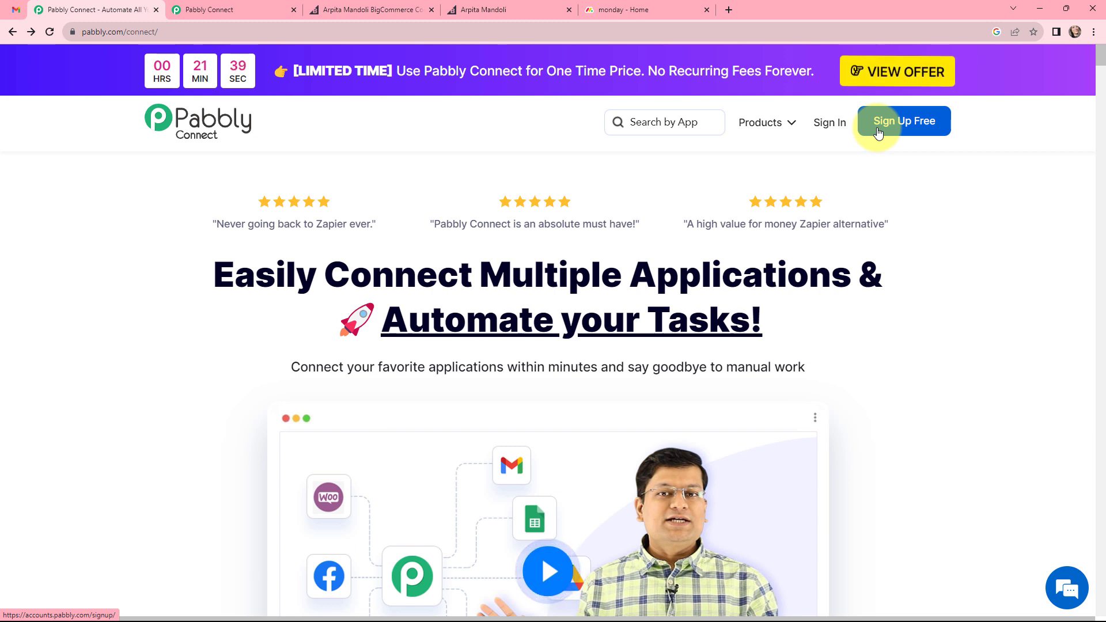
pyautogui.click(831, 122)
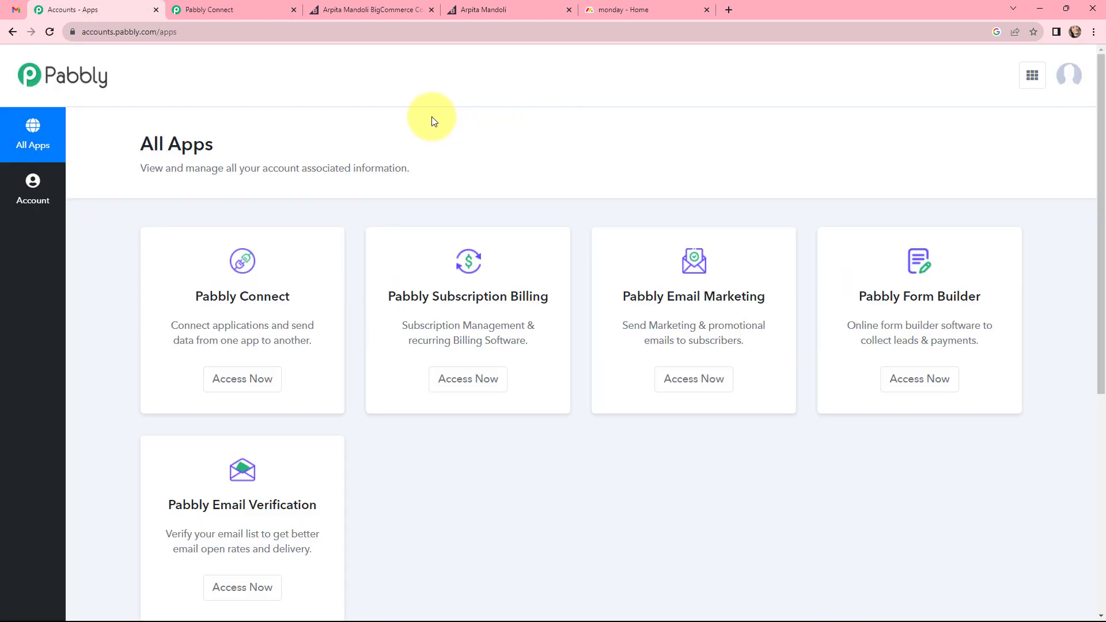
pyautogui.click(239, 382)
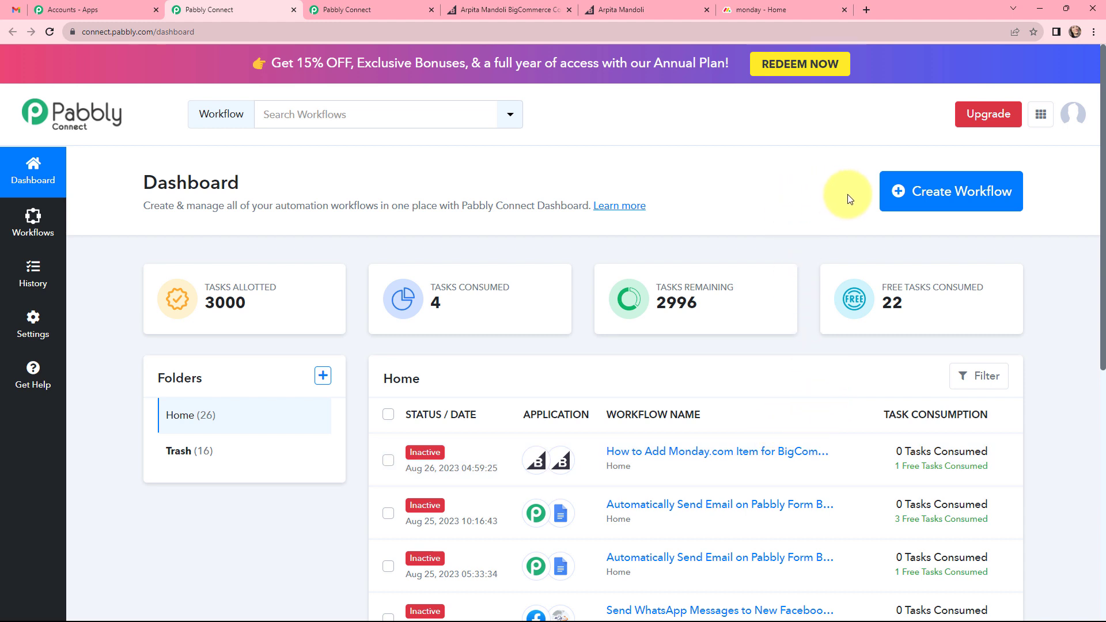
# Create a workflow named "Add Monday.com Item for BigCommerce Order".
pyautogui.click(911, 196)
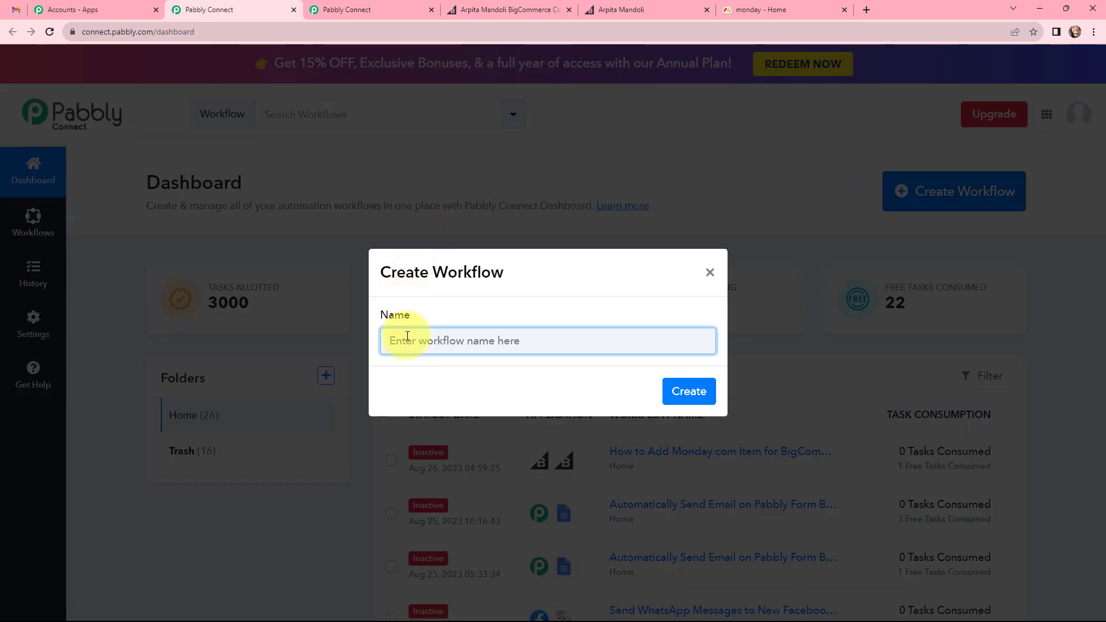
pyautogui.write('Add Monday.com Item for BigCommerce Order')
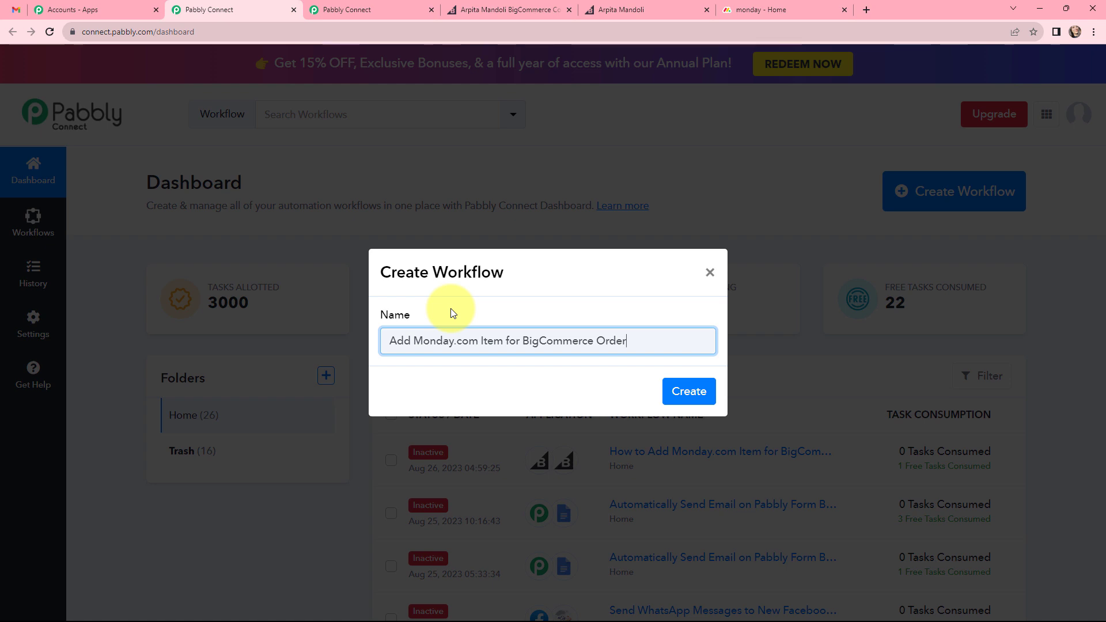
pyautogui.click(673, 379)
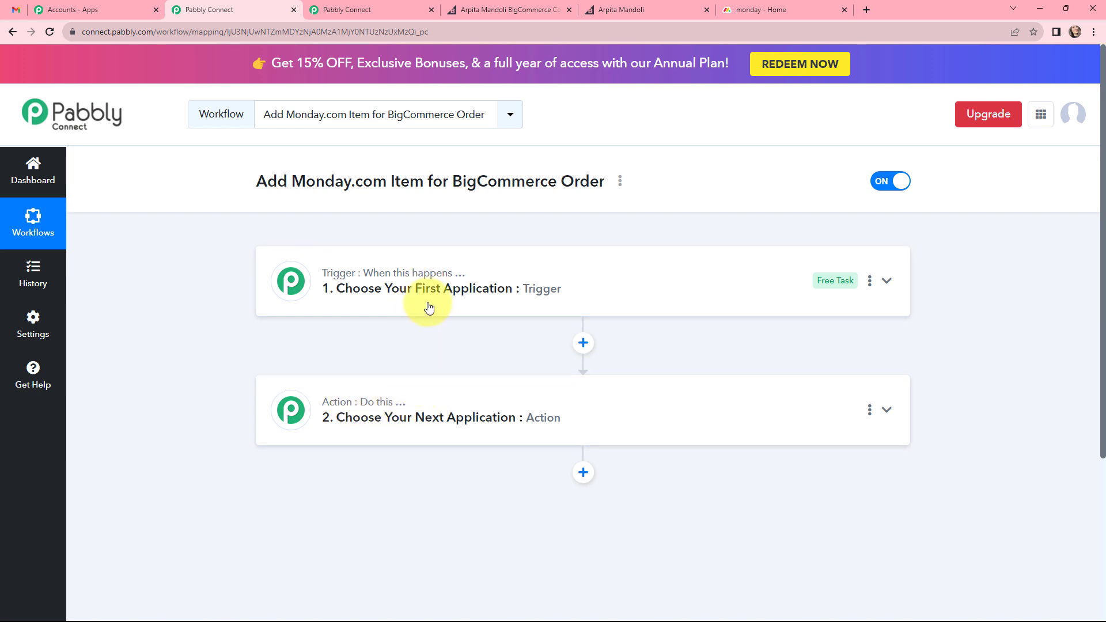
# Set the workflow's trigger to the BigCommerce app with the New Order Created event.
pyautogui.click(426, 280)
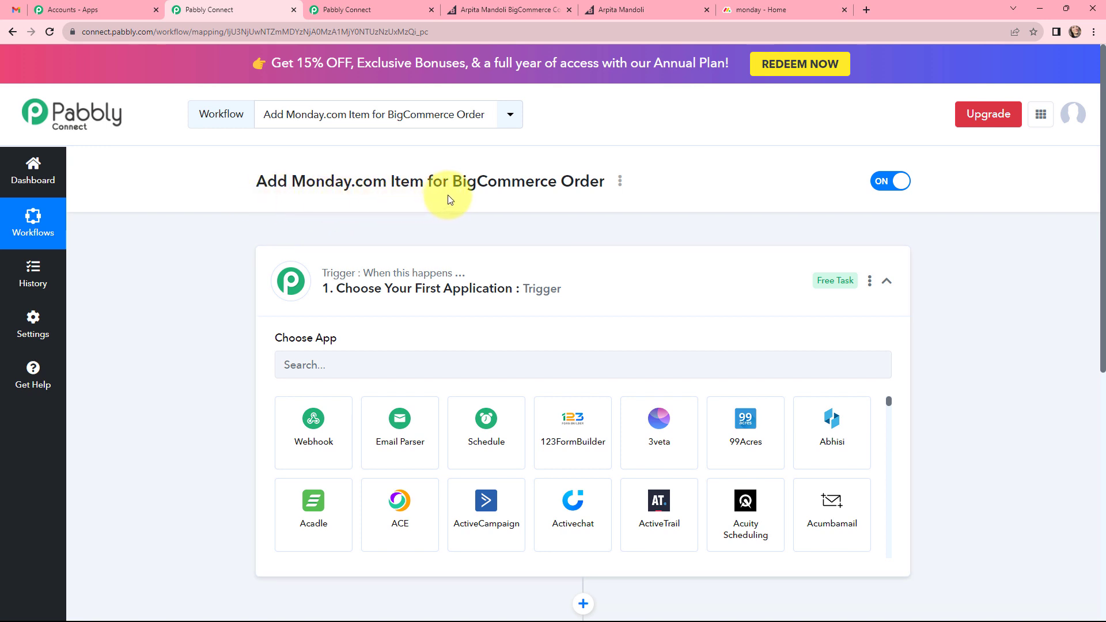
pyautogui.click(360, 364)
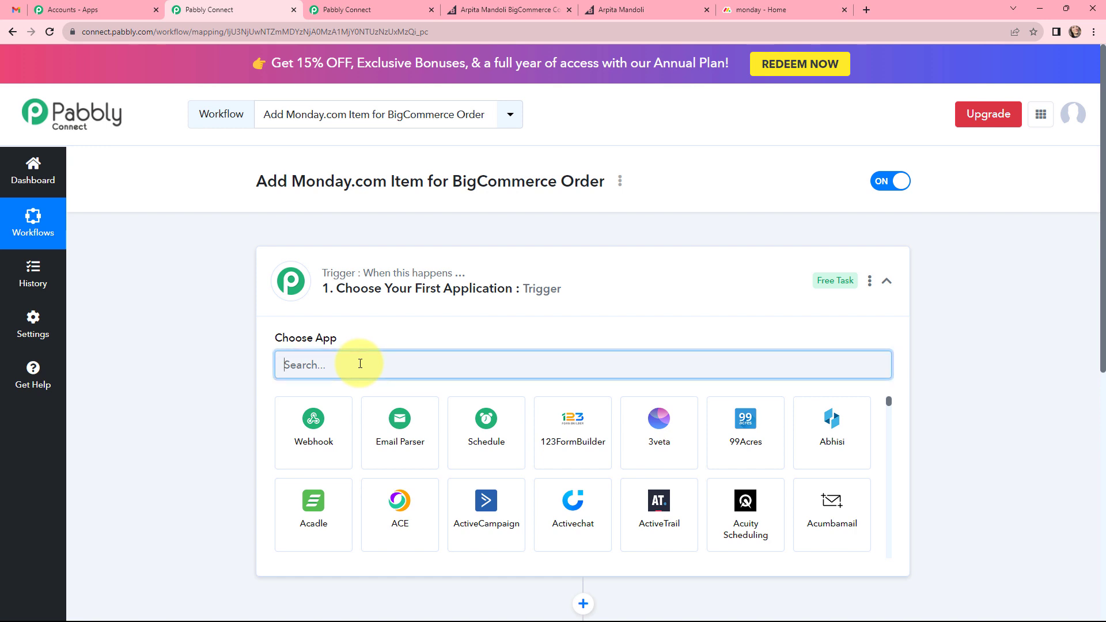
pyautogui.write('big')
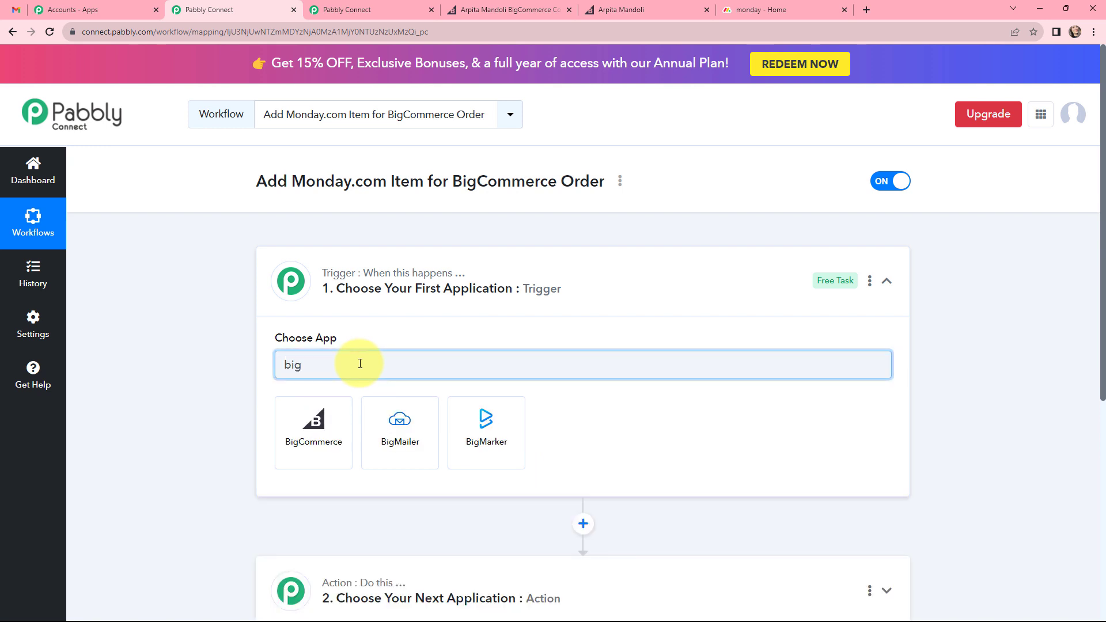
pyautogui.click(322, 410)
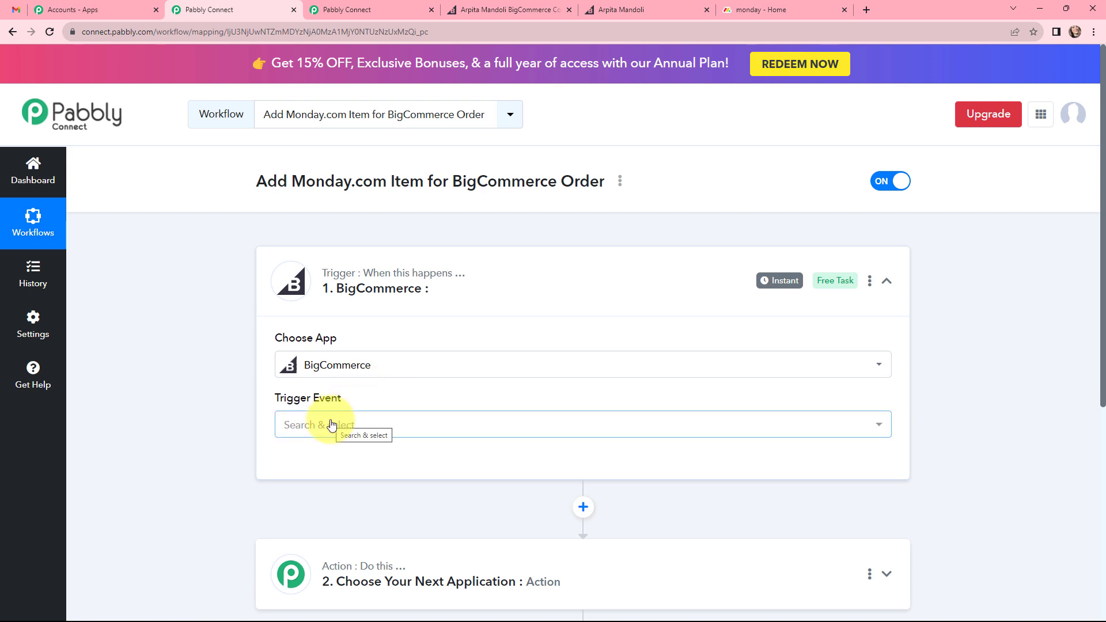
pyautogui.click(331, 425)
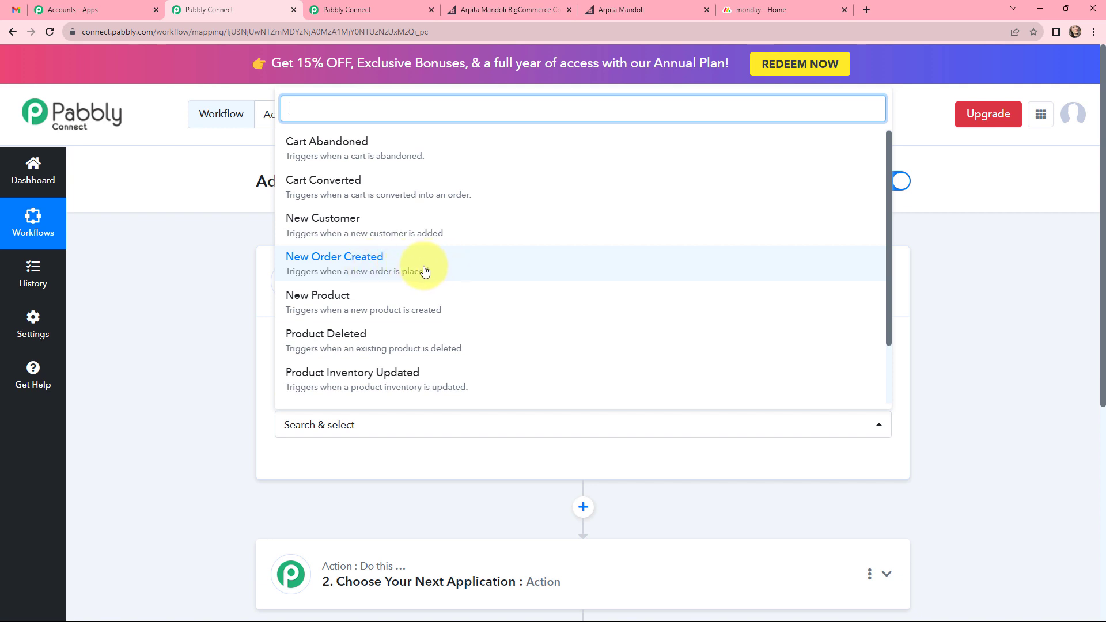
pyautogui.click(395, 266)
# Start a new BigCommerce connection for the trigger and review the instructions for obtaining its credentials.
pyautogui.scroll(-1, 261, 416)
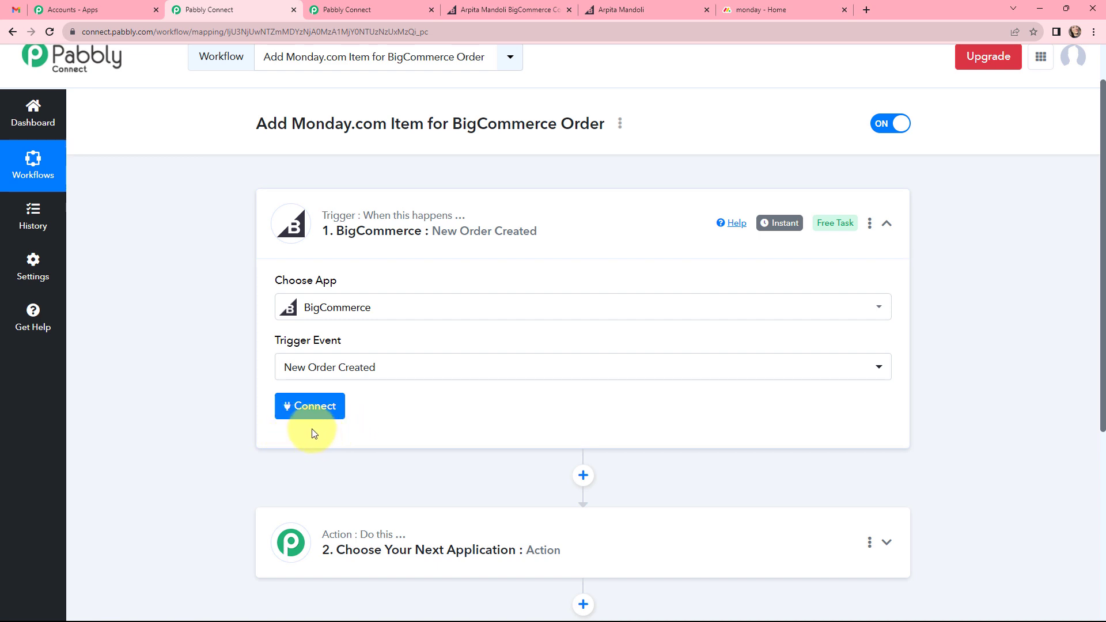
pyautogui.click(308, 406)
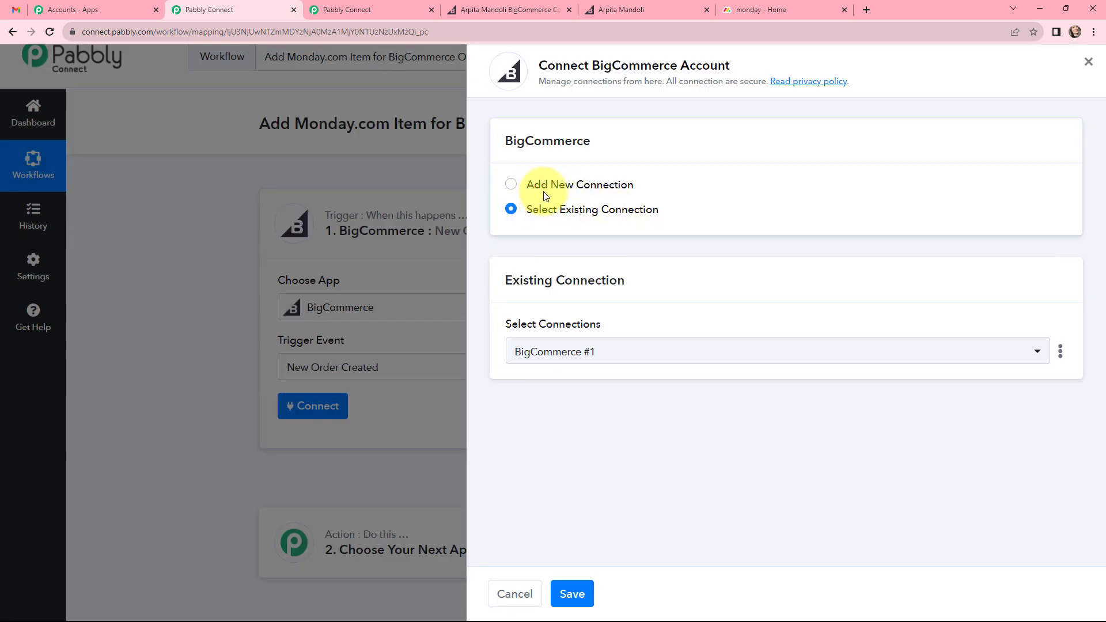
pyautogui.click(513, 190)
pyautogui.scroll(-1, 506, 219)
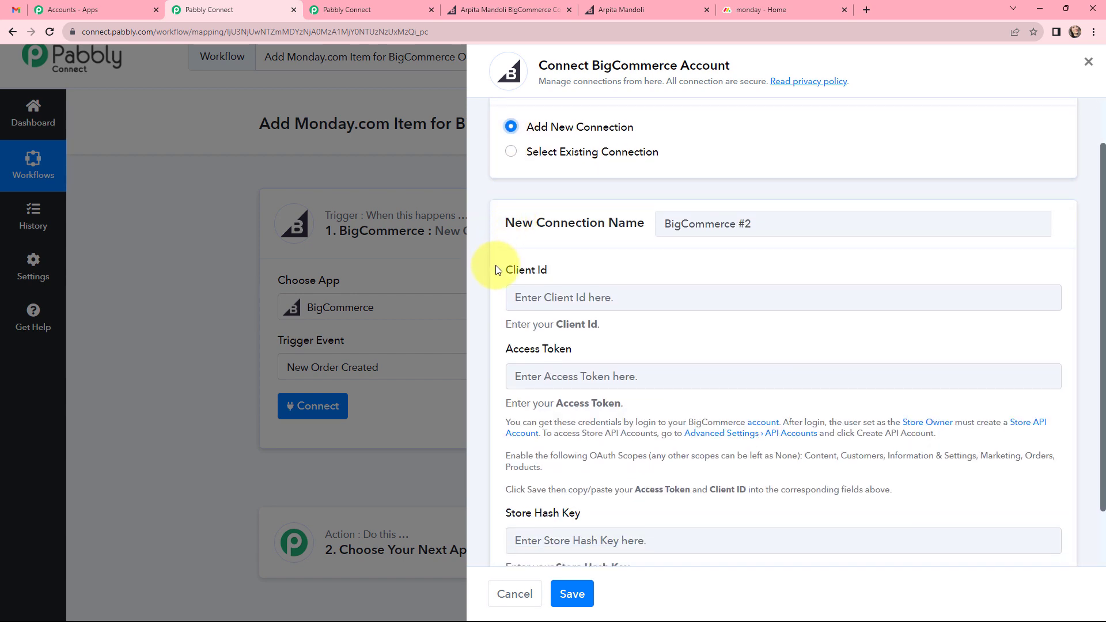
pyautogui.scroll(-1, 499, 270)
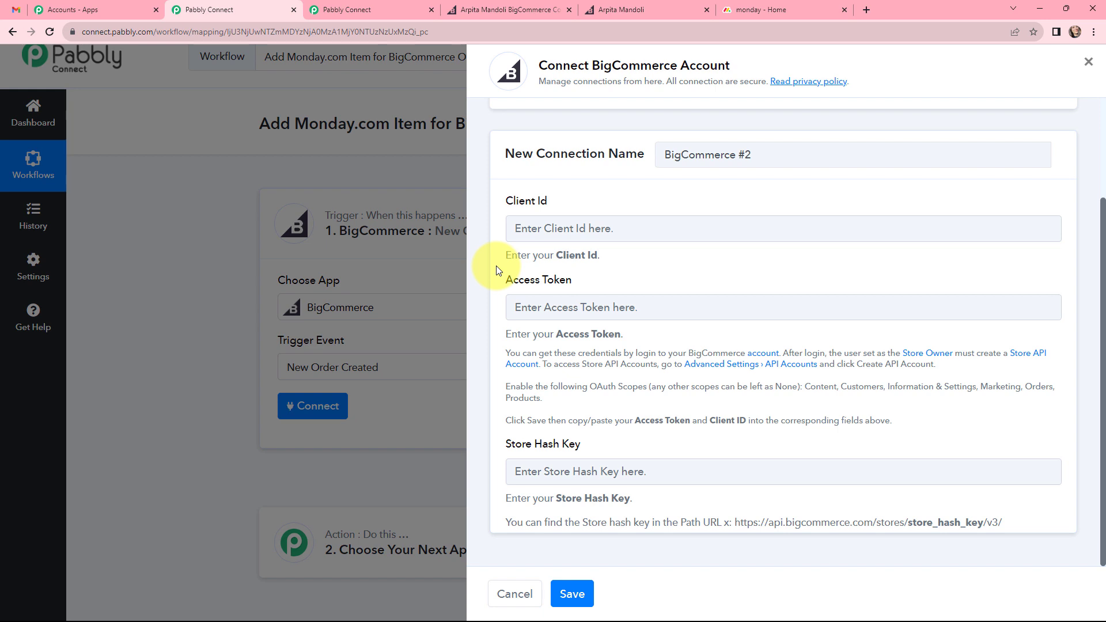
pyautogui.moveTo(506, 350); pyautogui.dragTo(902, 421)
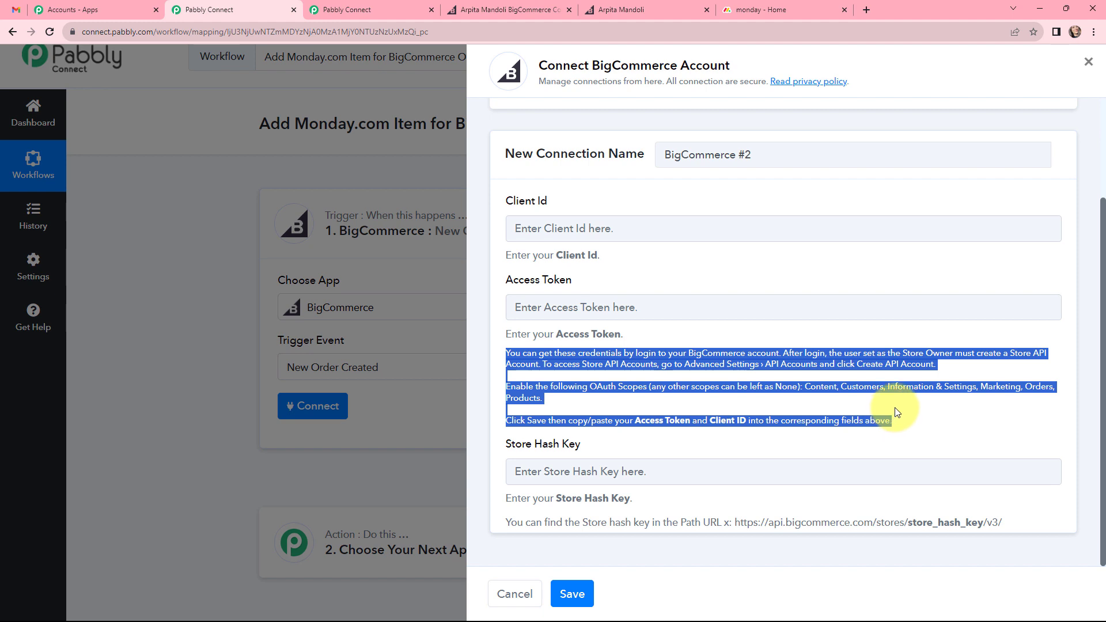
pyautogui.click(894, 407)
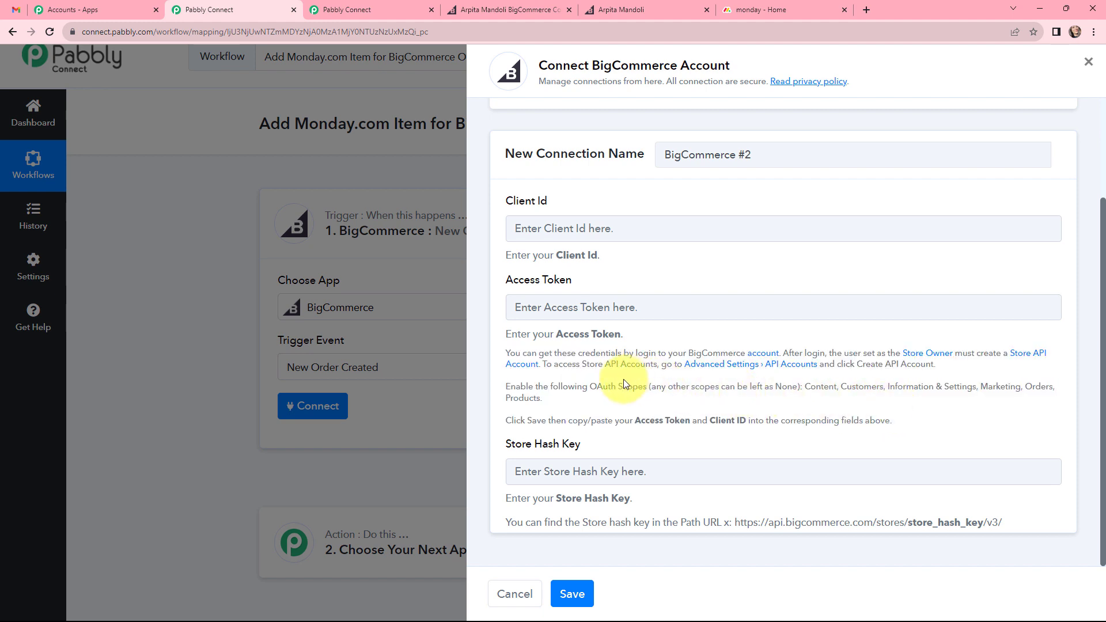
# Switch to the BigCommerce store admin and open the settings page for store-level API accounts.
pyautogui.click(504, 9)
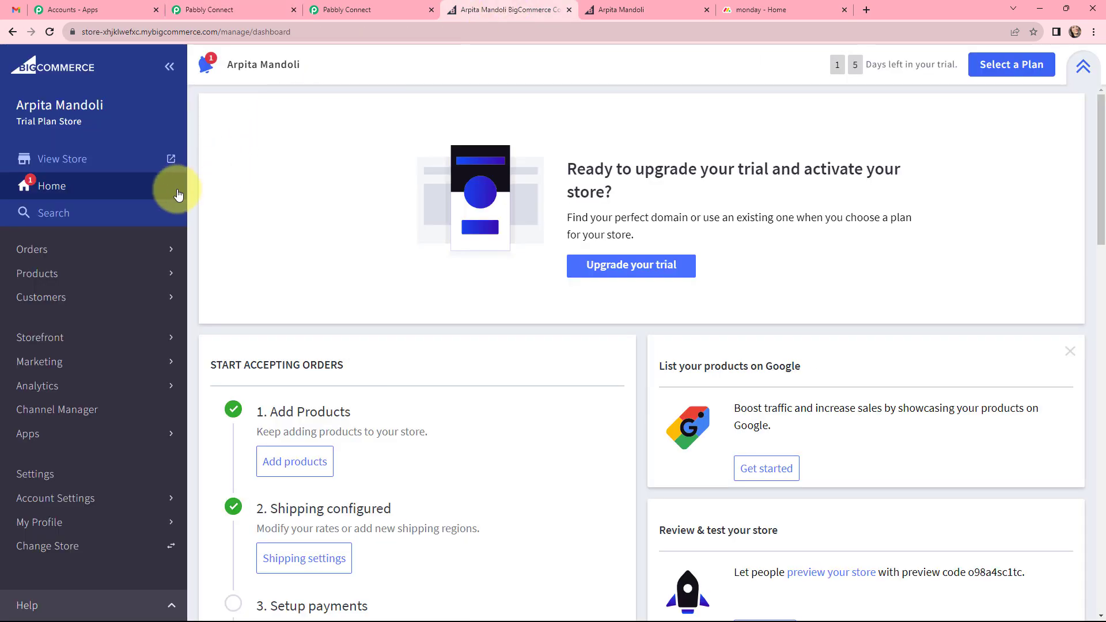
pyautogui.click(76, 470)
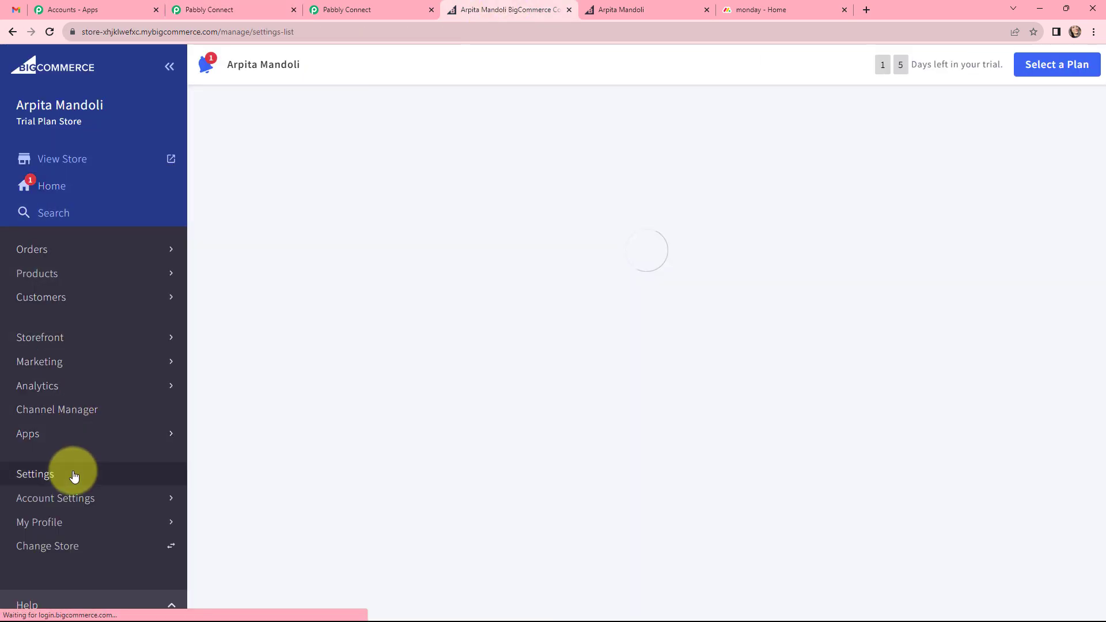
pyautogui.scroll(-5, 518, 276)
pyautogui.scroll(-10, 518, 277)
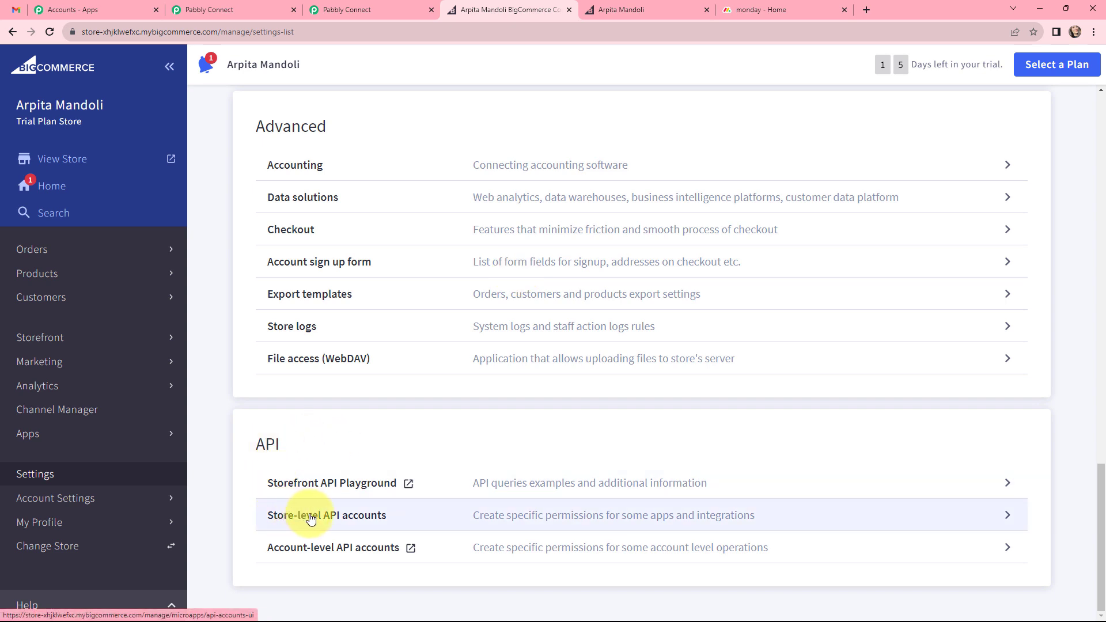
pyautogui.click(358, 520)
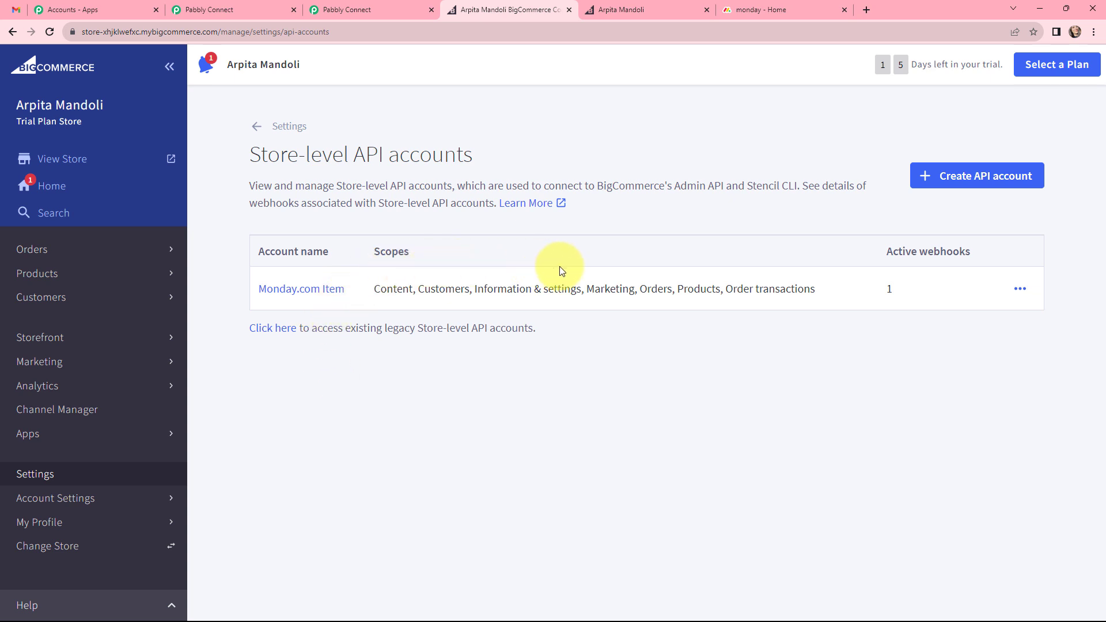
# Start a new store-level API account and name it "Monday.com and BigCommerce".
pyautogui.click(943, 177)
pyautogui.scroll(-1, 626, 260)
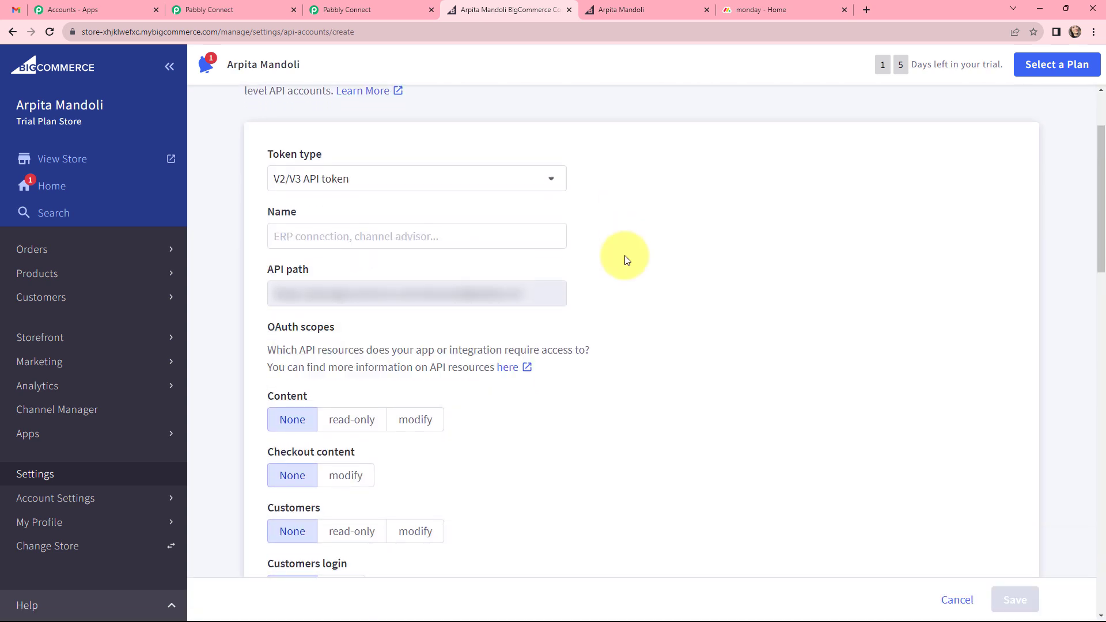
pyautogui.click(432, 238)
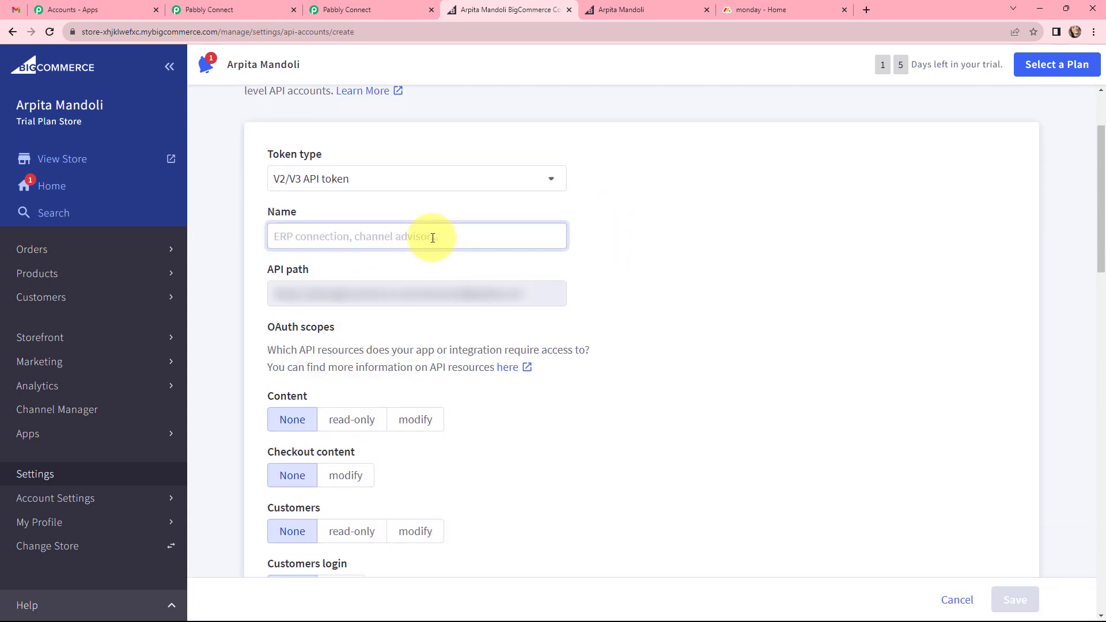
pyautogui.write('Monday.com and BigCommerce')
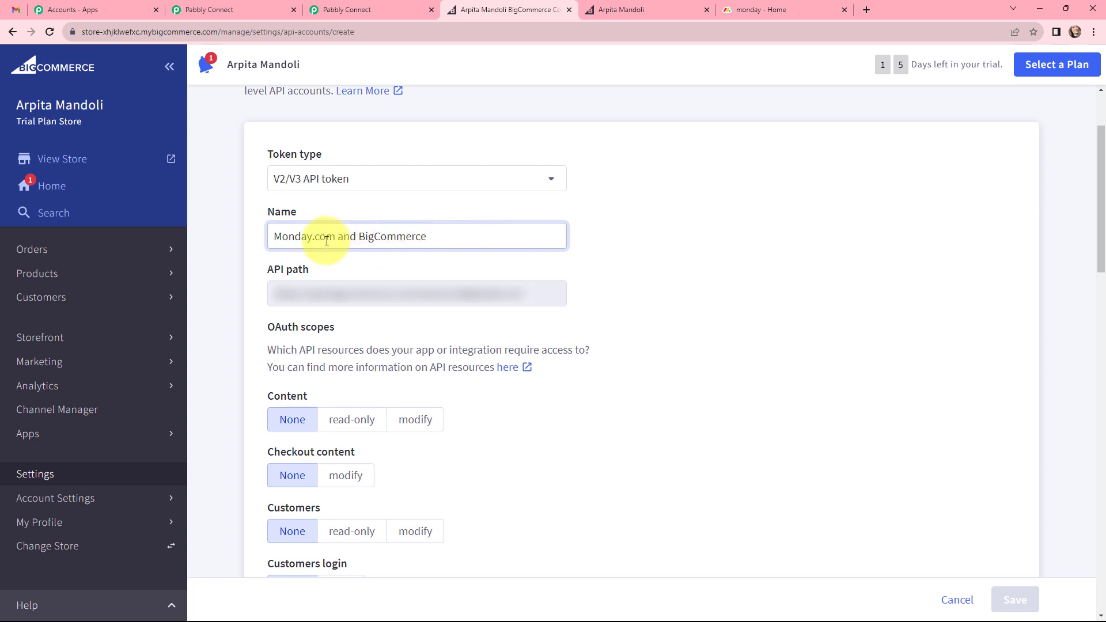
# Set the OAuth scopes Content, Customers, Information & settings and Marketing to modify.
pyautogui.scroll(-2, 576, 242)
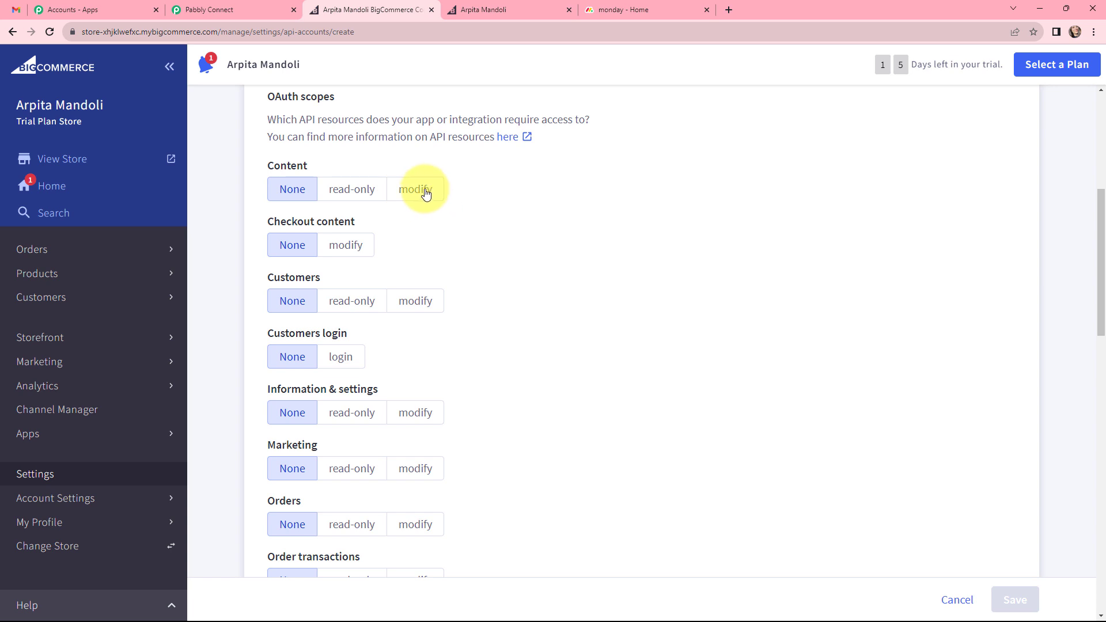
pyautogui.click(426, 192)
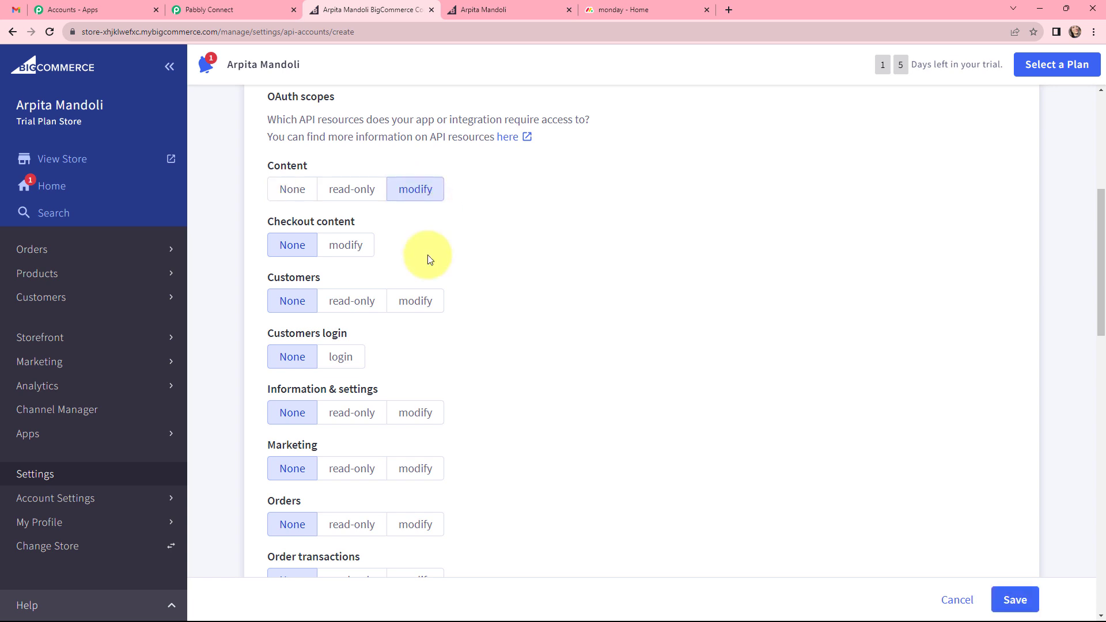
pyautogui.click(413, 304)
pyautogui.click(413, 414)
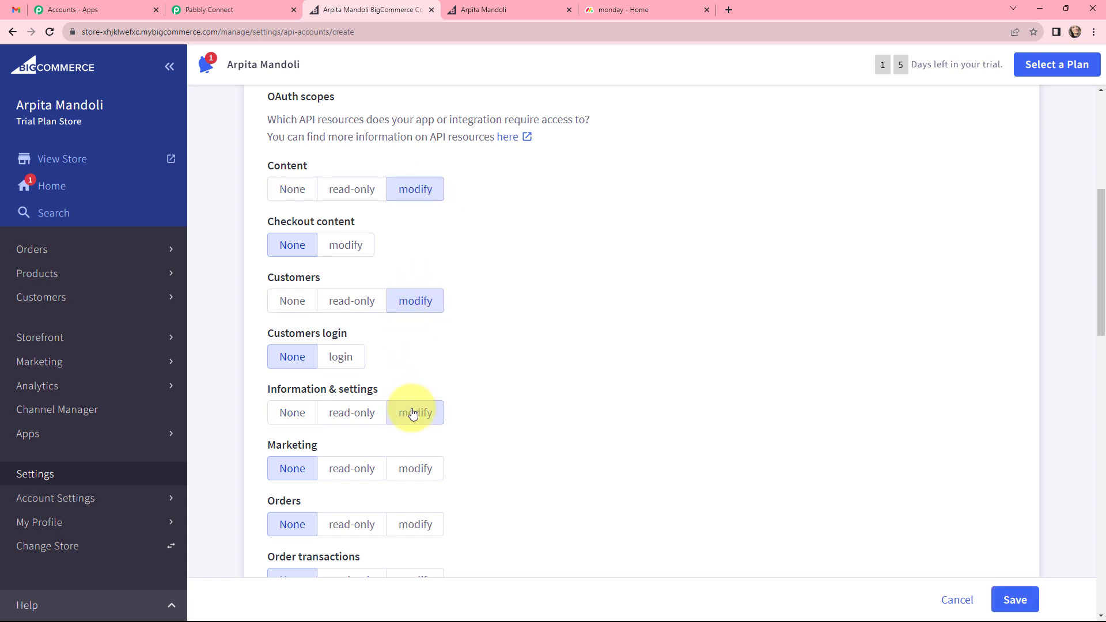
pyautogui.scroll(-2, 412, 412)
pyautogui.click(420, 352)
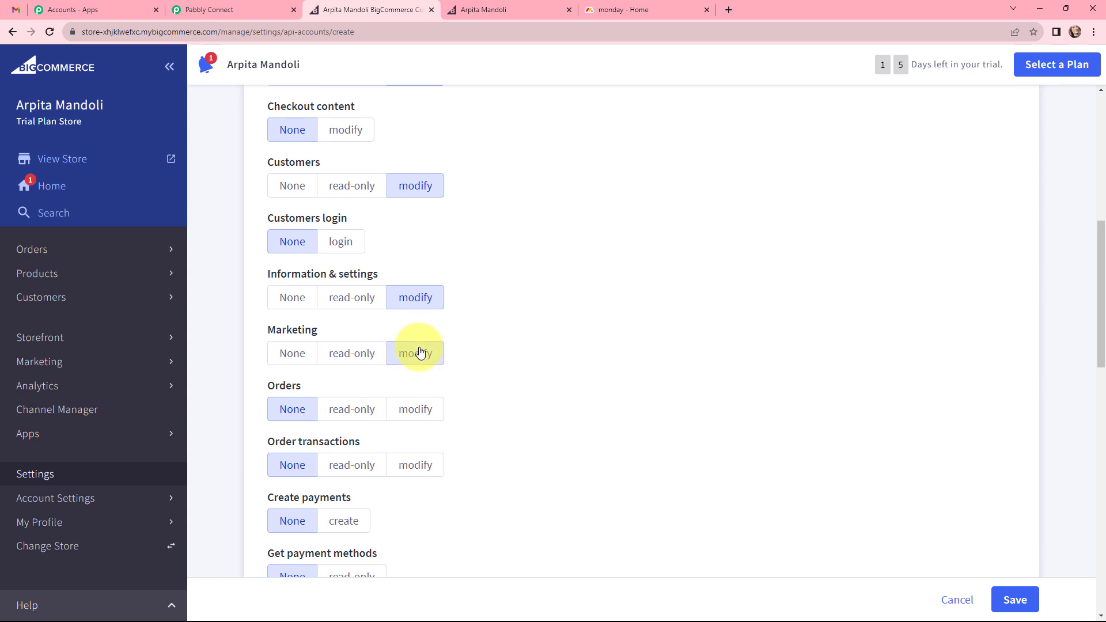
# Grant modify access for orders, products, carts and order fulfillment, and save the API account.
pyautogui.scroll(-1, 420, 353)
pyautogui.click(419, 353)
pyautogui.scroll(-7, 460, 357)
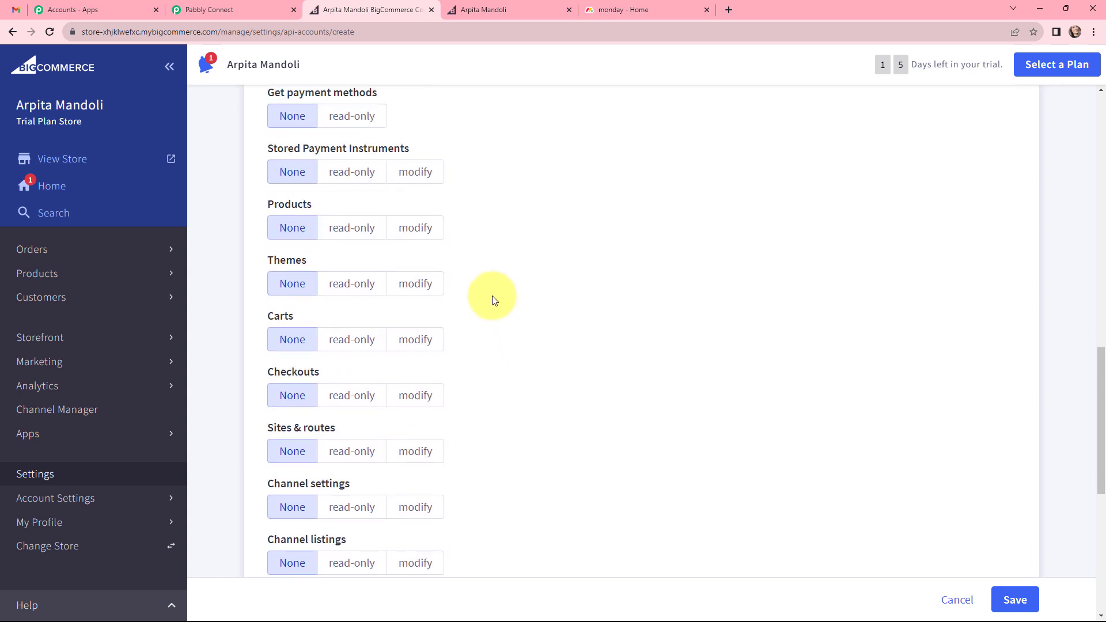
pyautogui.click(412, 230)
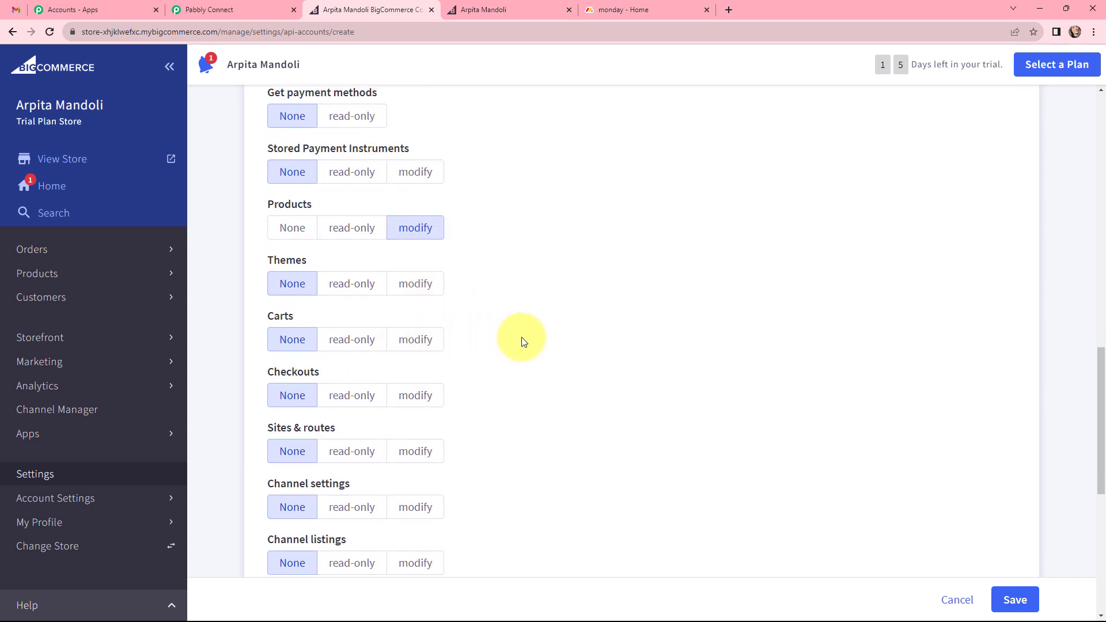
pyautogui.click(428, 345)
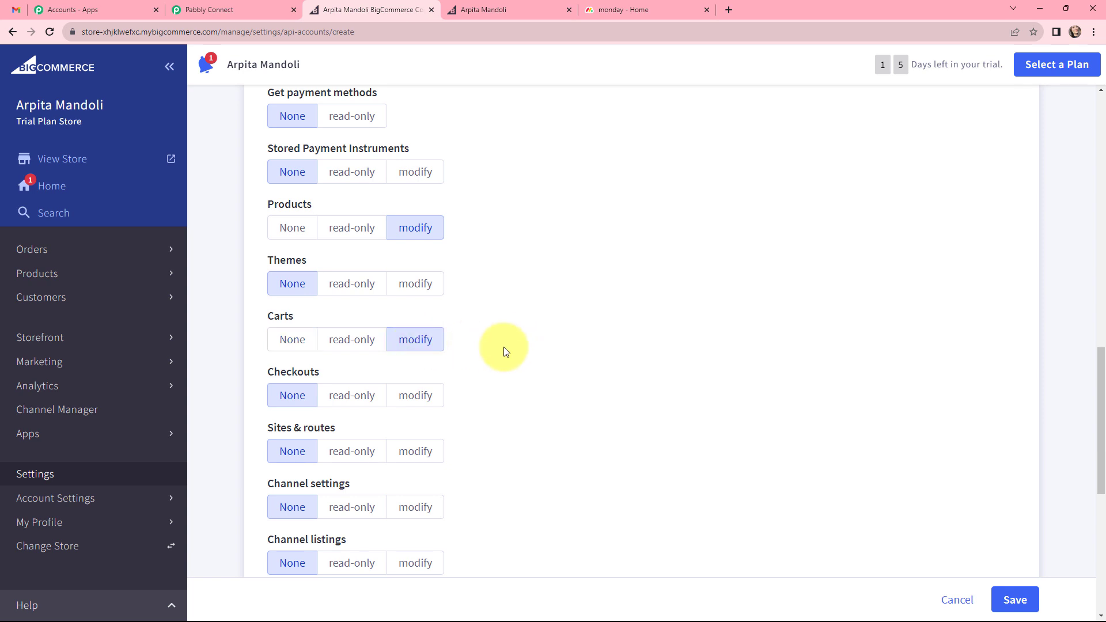
pyautogui.scroll(-8, 503, 348)
pyautogui.click(1011, 600)
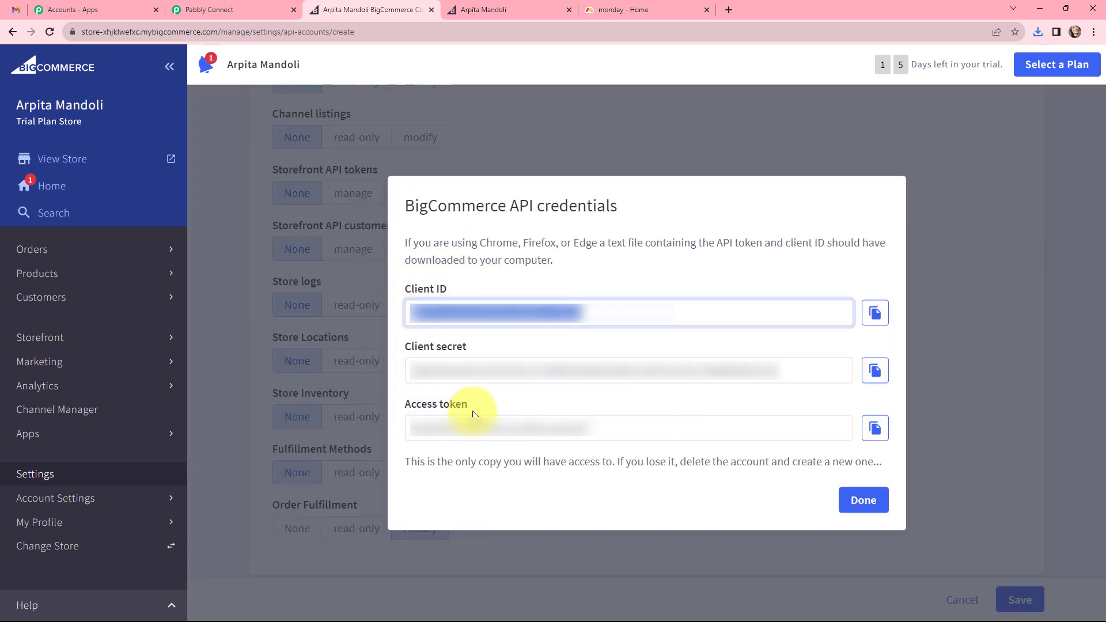
# Copy the client ID and access token from the BigCommerce API credentials into the matching fields of the new Pabbly Connect connection.
pyautogui.click(875, 314)
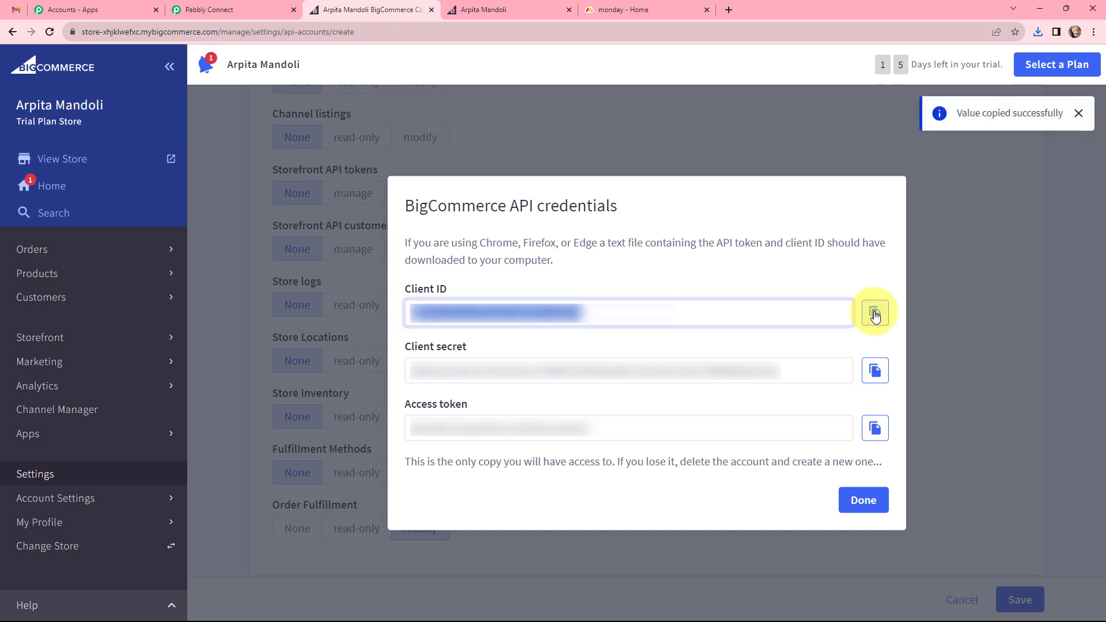
pyautogui.click(241, 6)
pyautogui.click(529, 228)
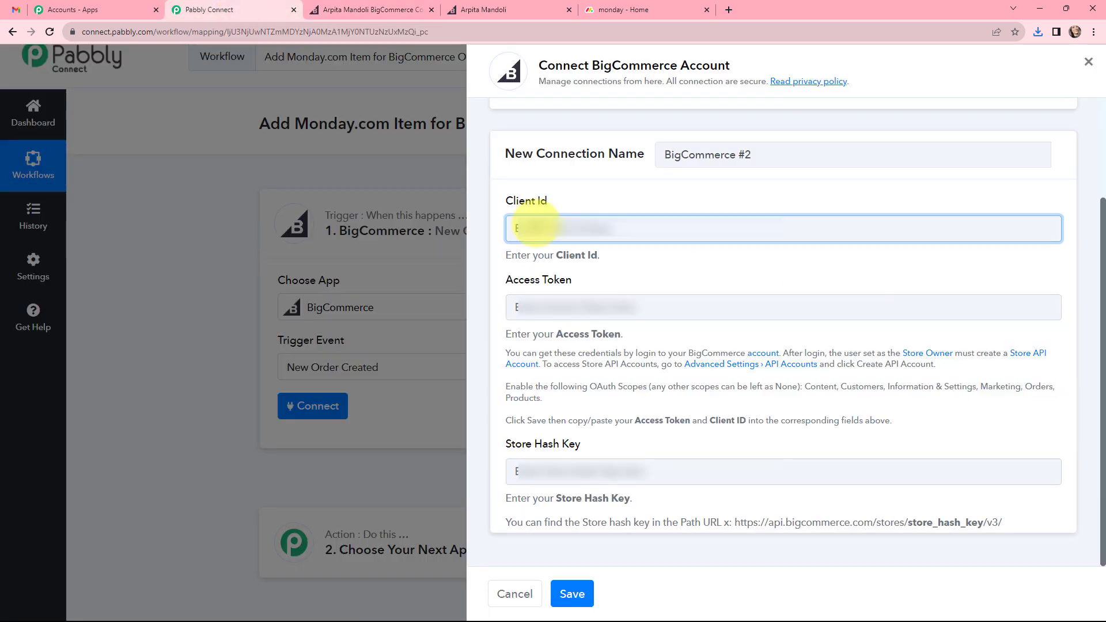
pyautogui.hotkey('ctrl', 'v')
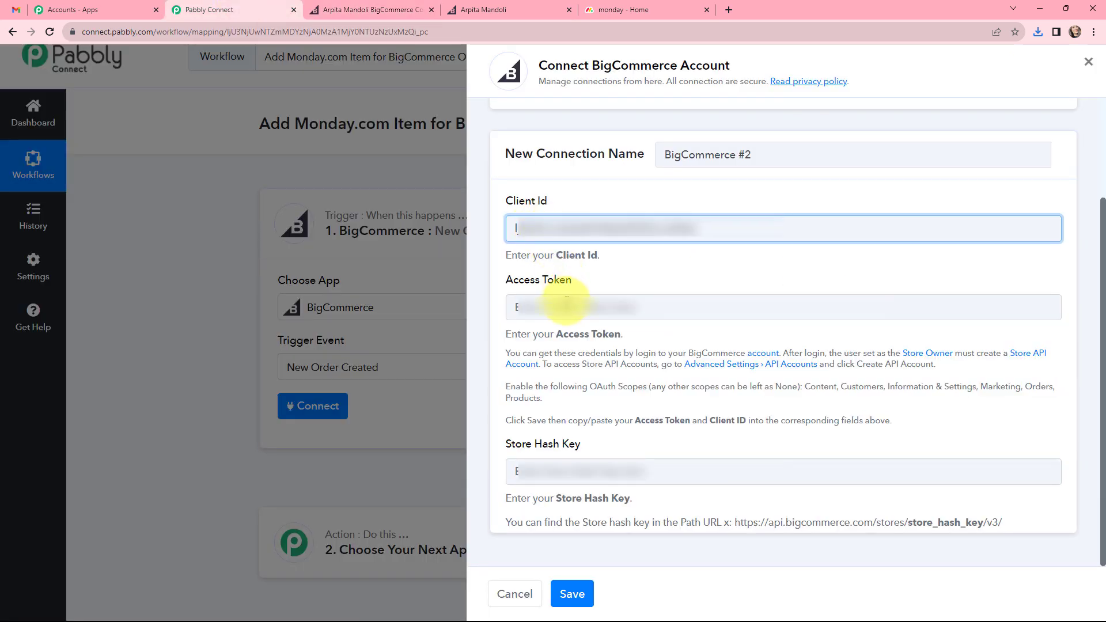
pyautogui.click(568, 301)
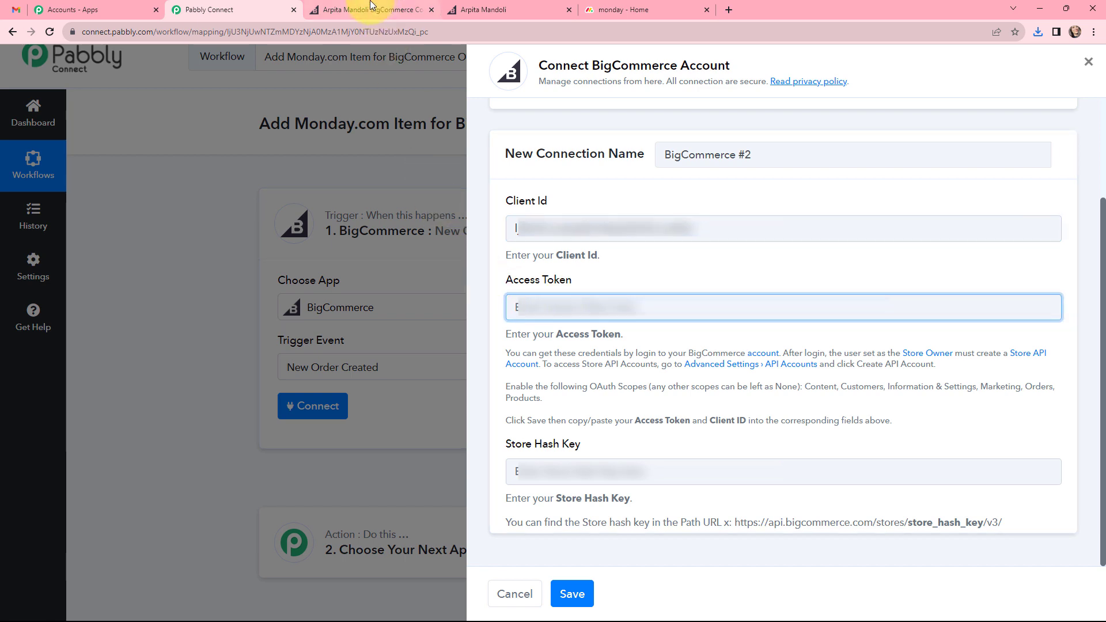
pyautogui.click(403, 10)
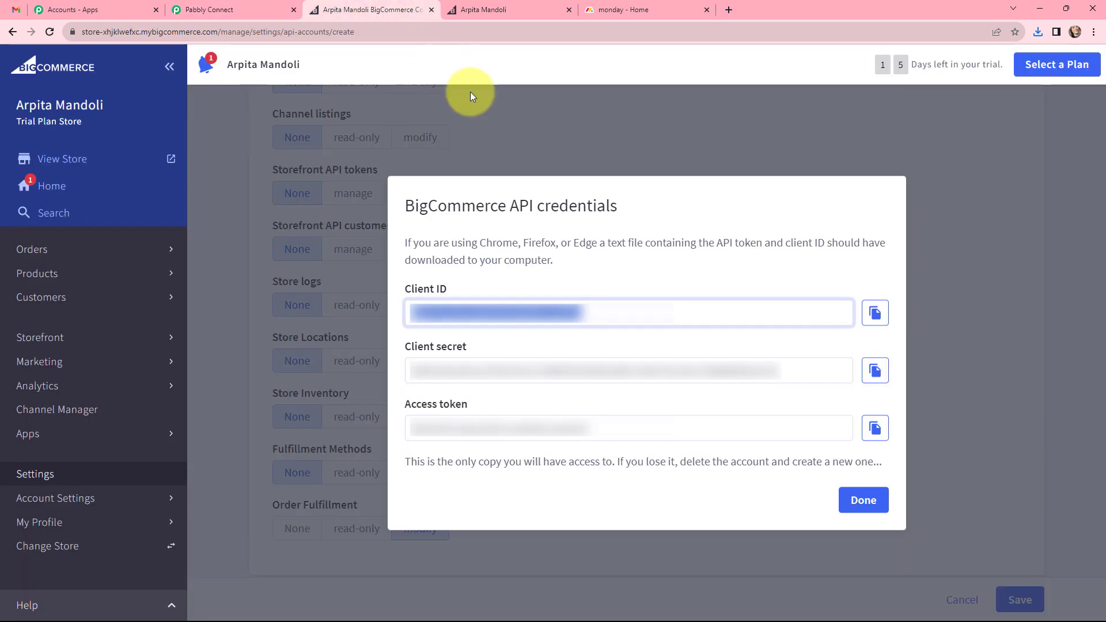
pyautogui.click(872, 428)
pyautogui.click(197, 10)
pyautogui.hotkey('ctrl', 'v')
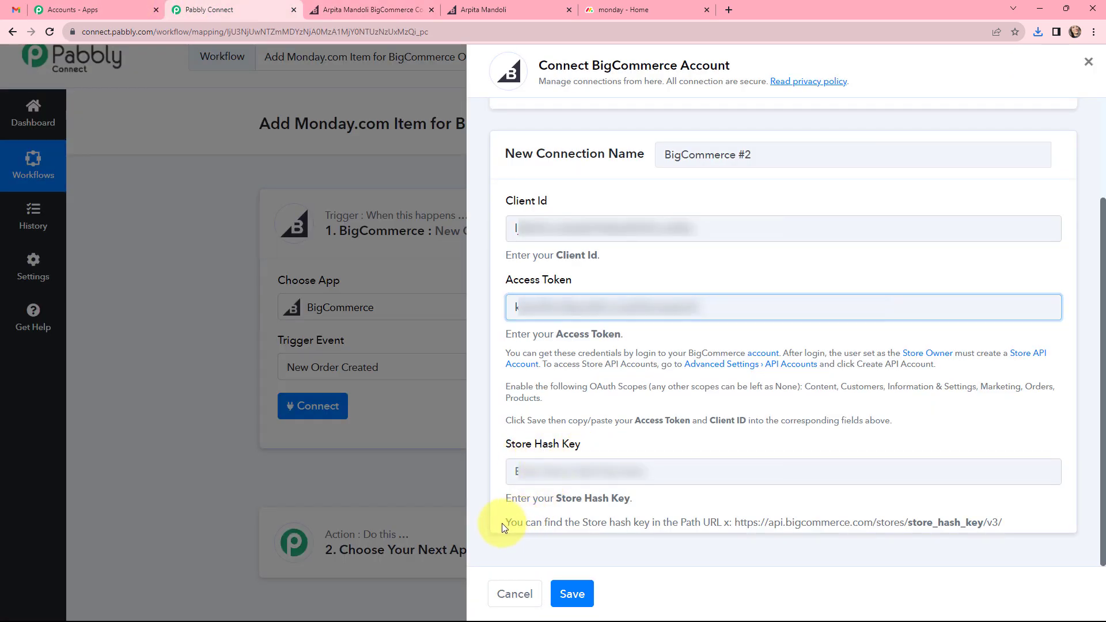
# Copy the store hash from the BigCommerce admin URL into the connection's Store Hash Key field and save the connection.
pyautogui.moveTo(503, 523); pyautogui.dragTo(1024, 525)
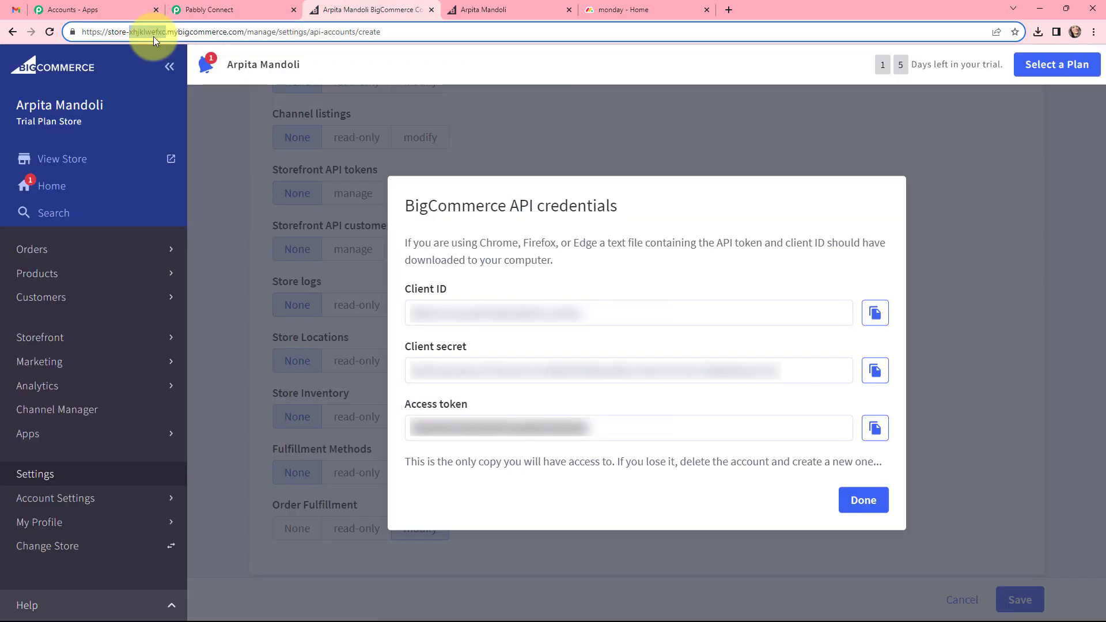
pyautogui.click(207, 10)
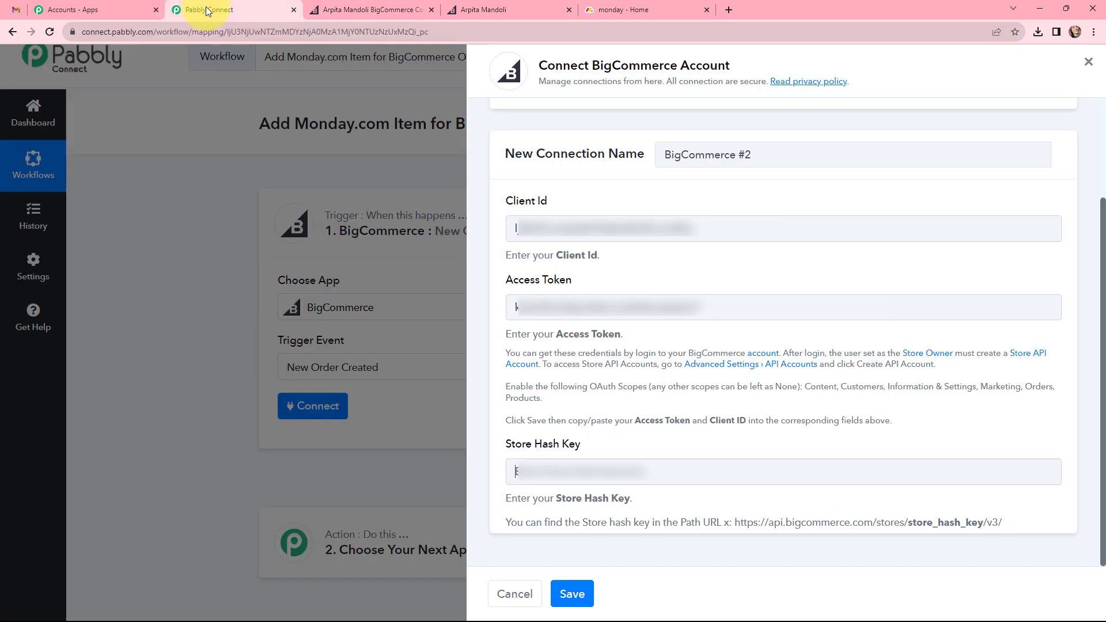
pyautogui.hotkey('ctrl', 'v')
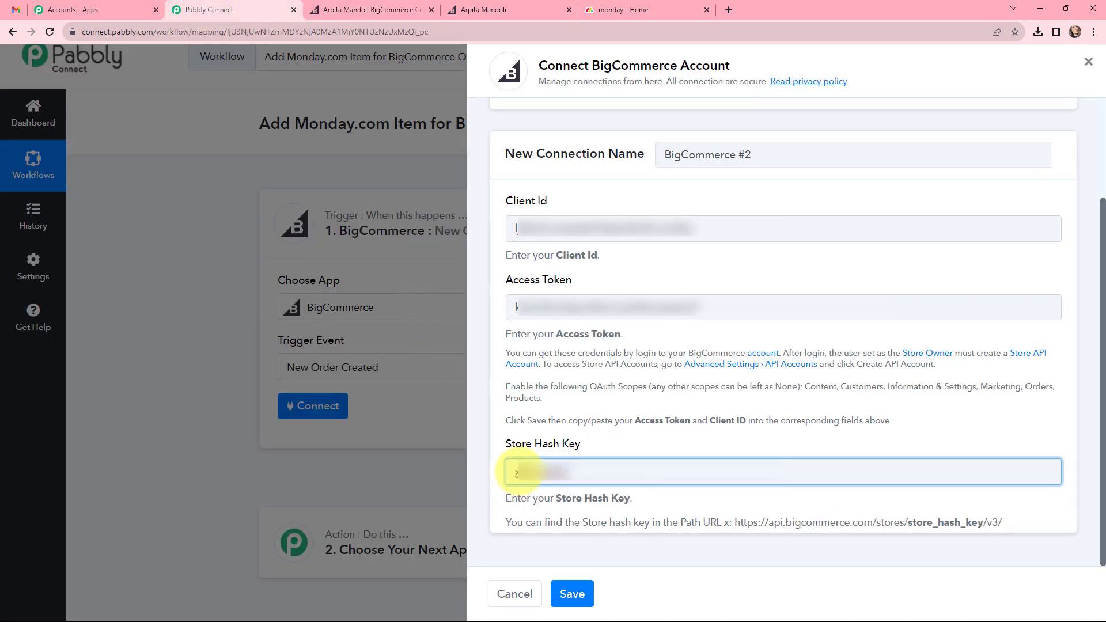
pyautogui.click(570, 592)
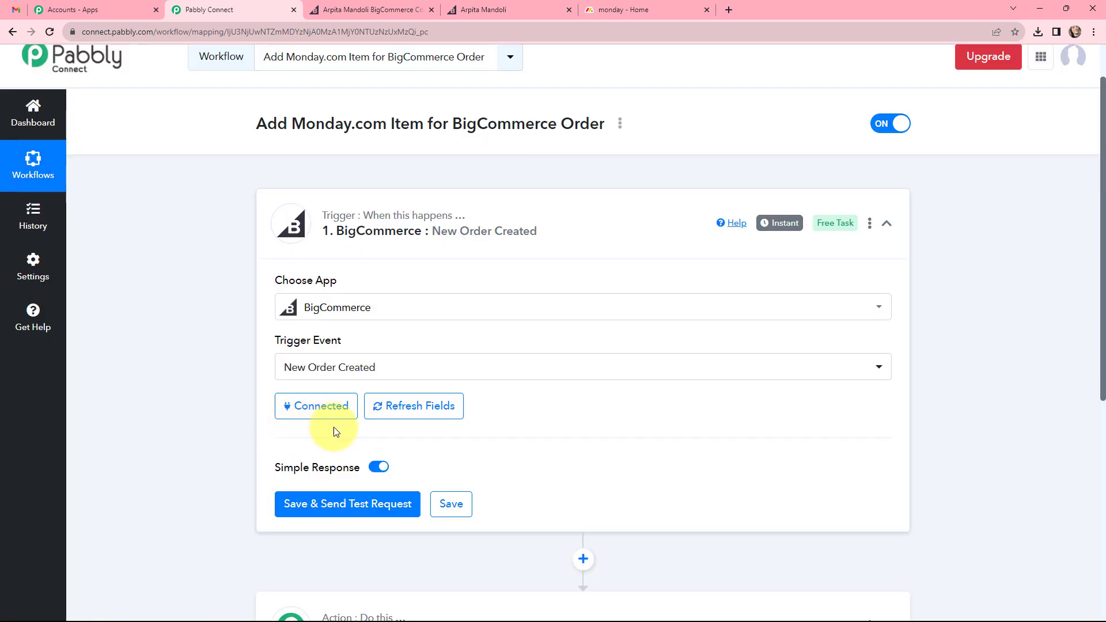
# Save the New Order Created trigger and send a test request to capture a BigCommerce order.
pyautogui.scroll(-2, 493, 426)
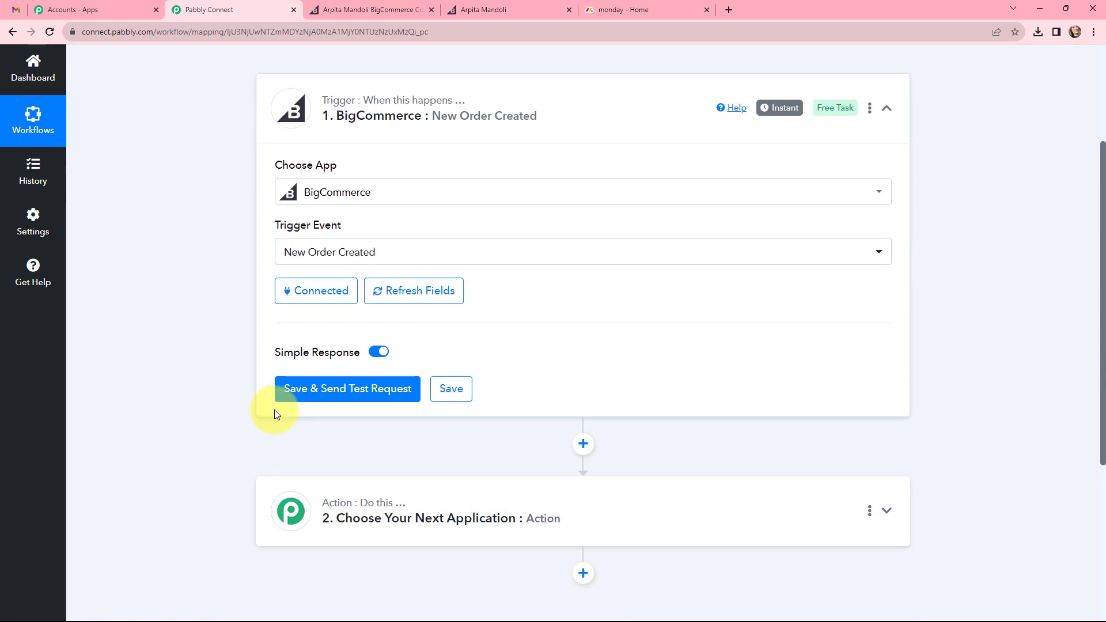
pyautogui.click(321, 389)
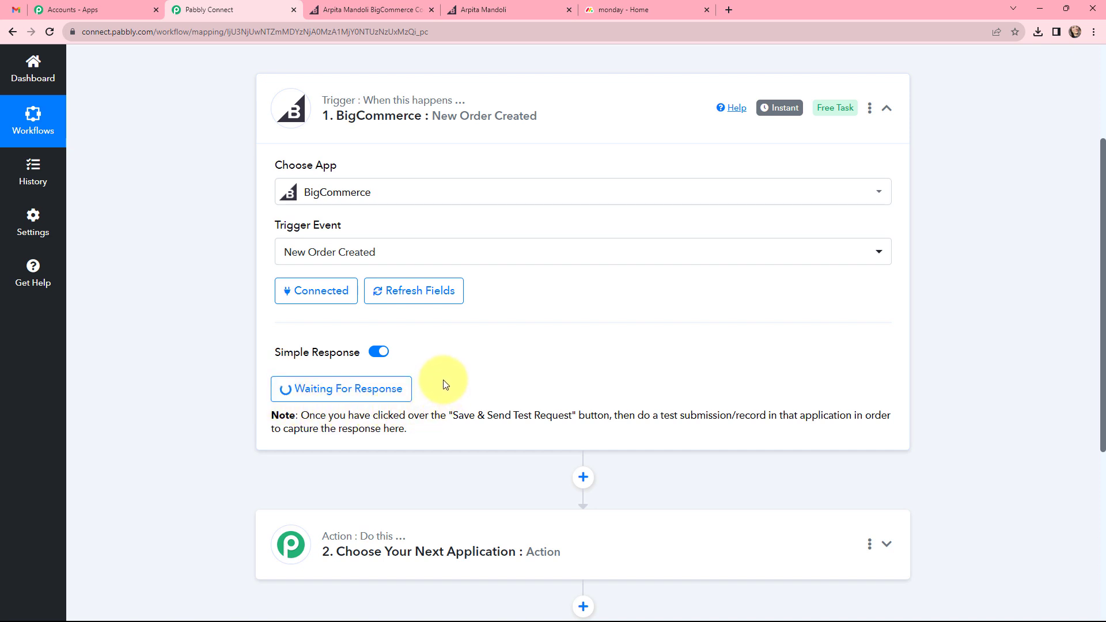
pyautogui.scroll(2, 442, 378)
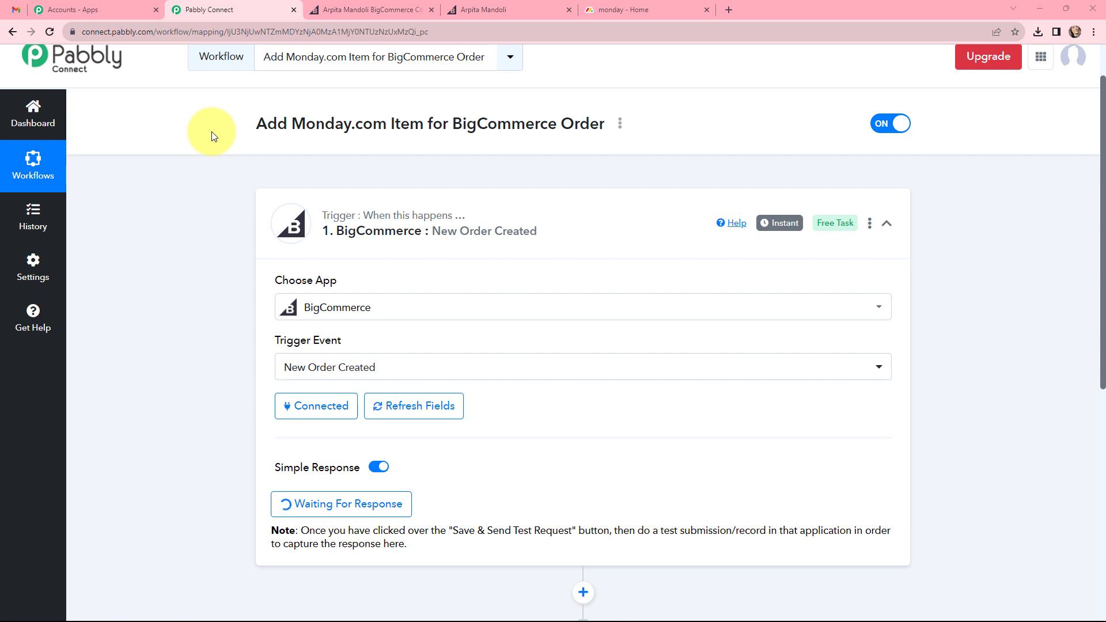
# Switch to the BigCommerce admin to view its products, and check out the cart with one RadeMi 10 in the storefront.
pyautogui.click(323, 9)
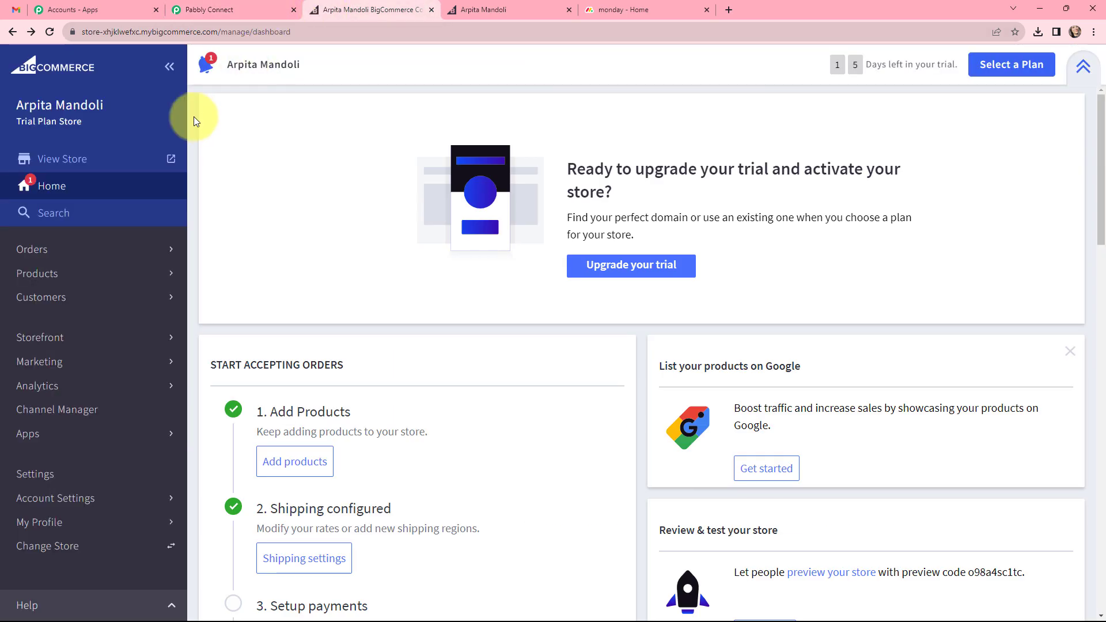
pyautogui.click(101, 277)
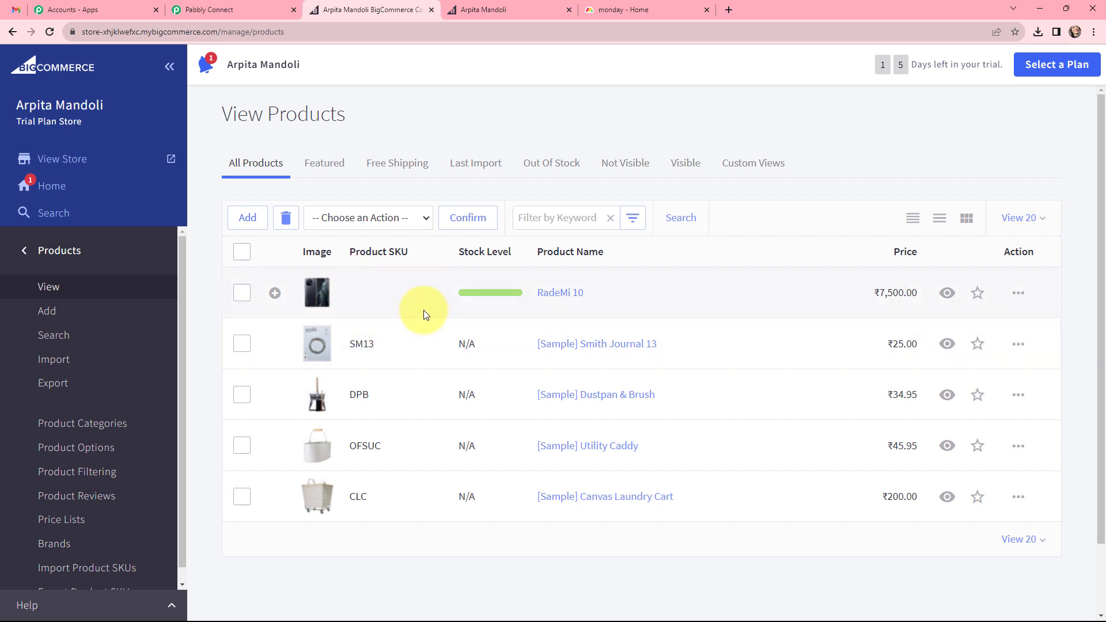
pyautogui.click(516, 12)
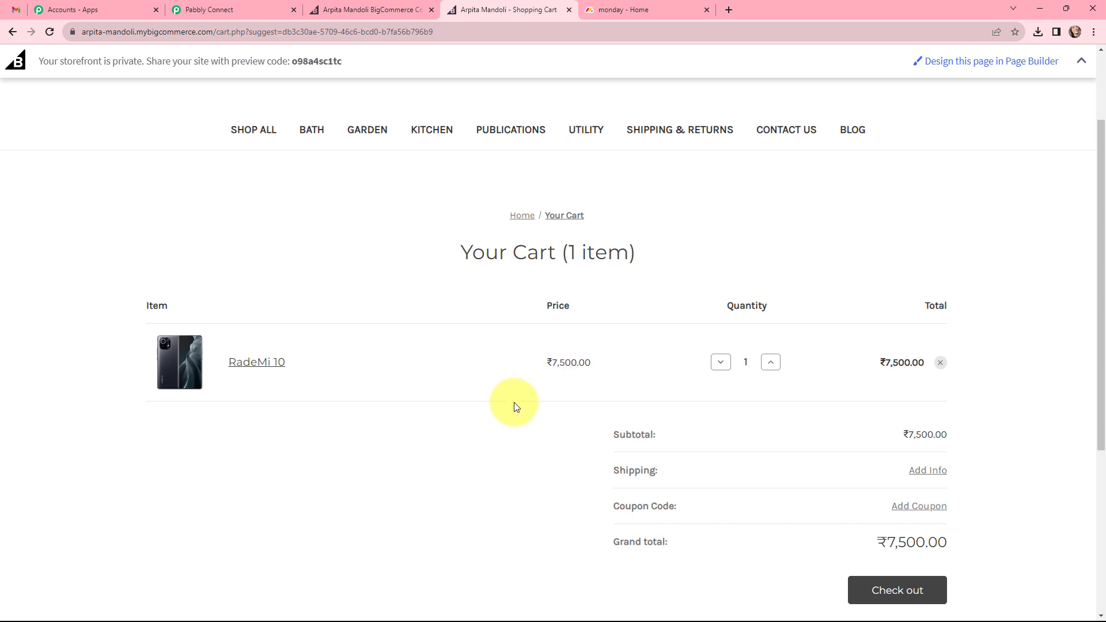
pyautogui.click(860, 593)
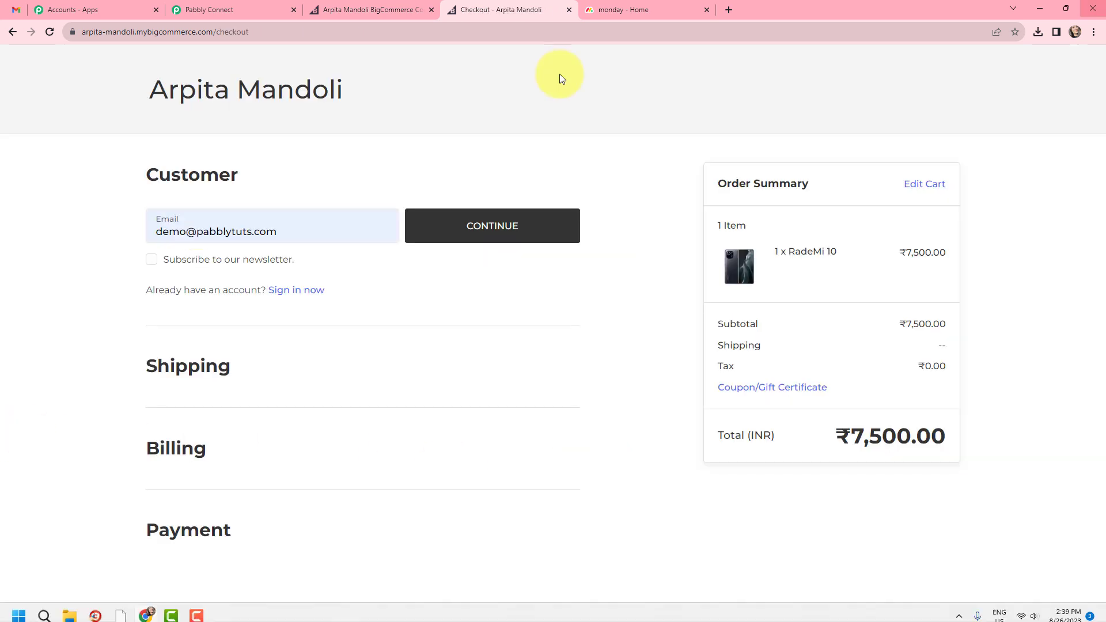
# Continue with the prefilled customer and shipping details and free shipping, enter the test payment card details, and place the order.
pyautogui.click(486, 227)
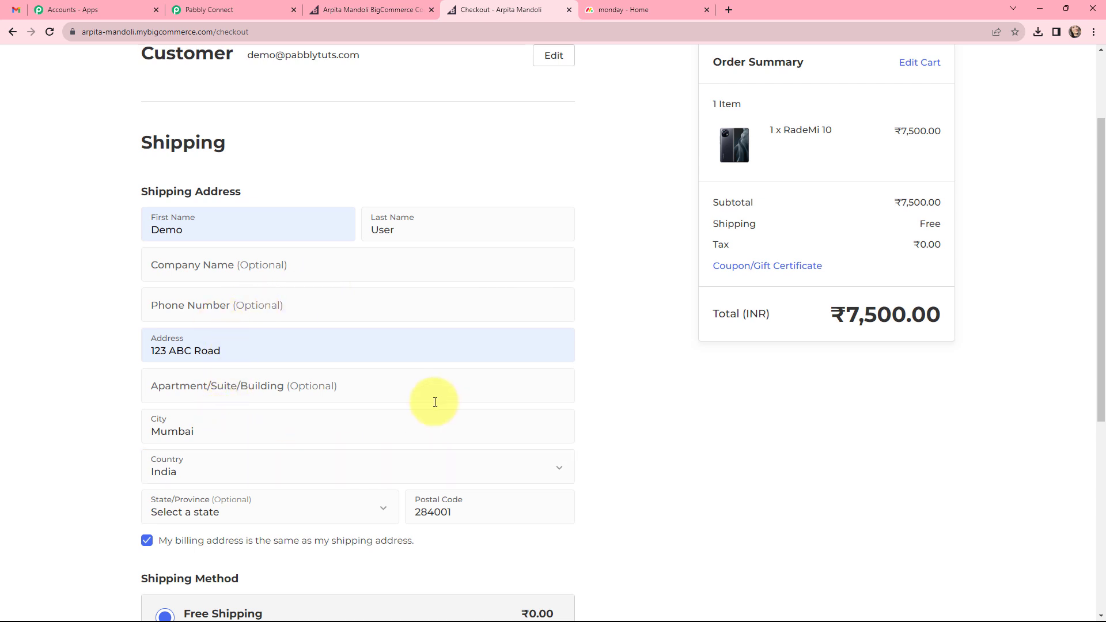
pyautogui.scroll(-4, 435, 401)
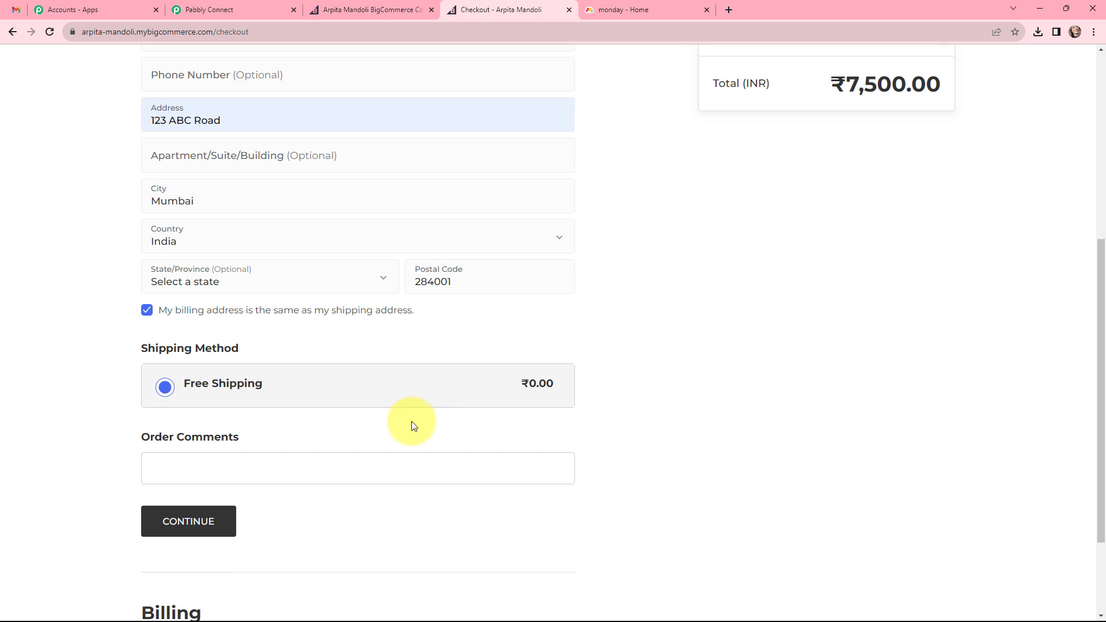
pyautogui.click(195, 520)
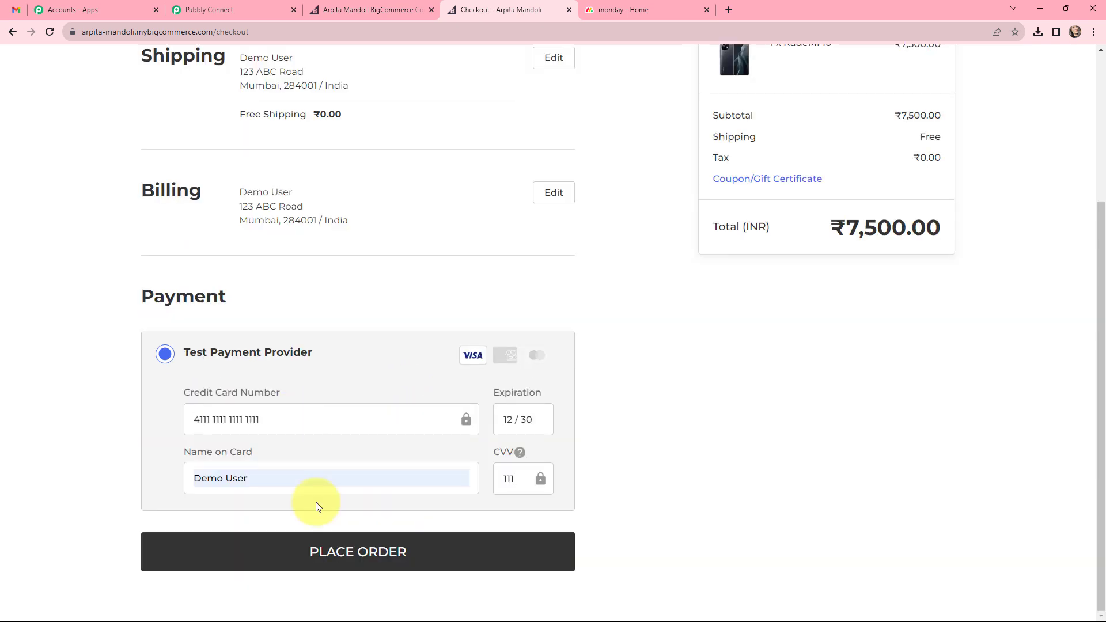
pyautogui.click(317, 548)
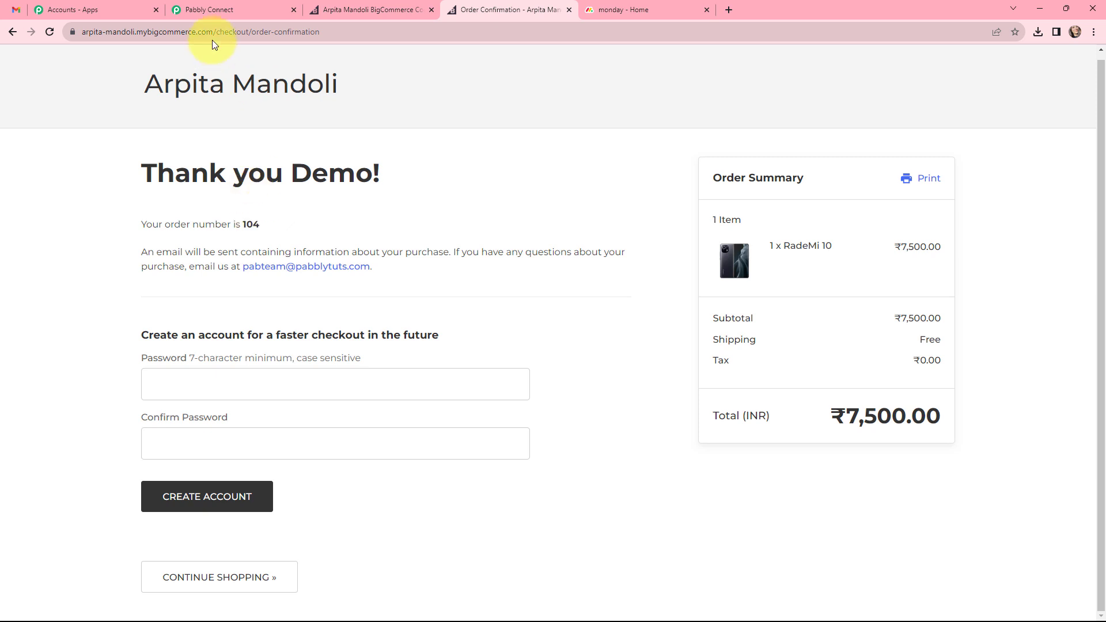
# Switch back to Pabbly Connect and add a BigCommerce action step directly after the trigger.
pyautogui.click(209, 10)
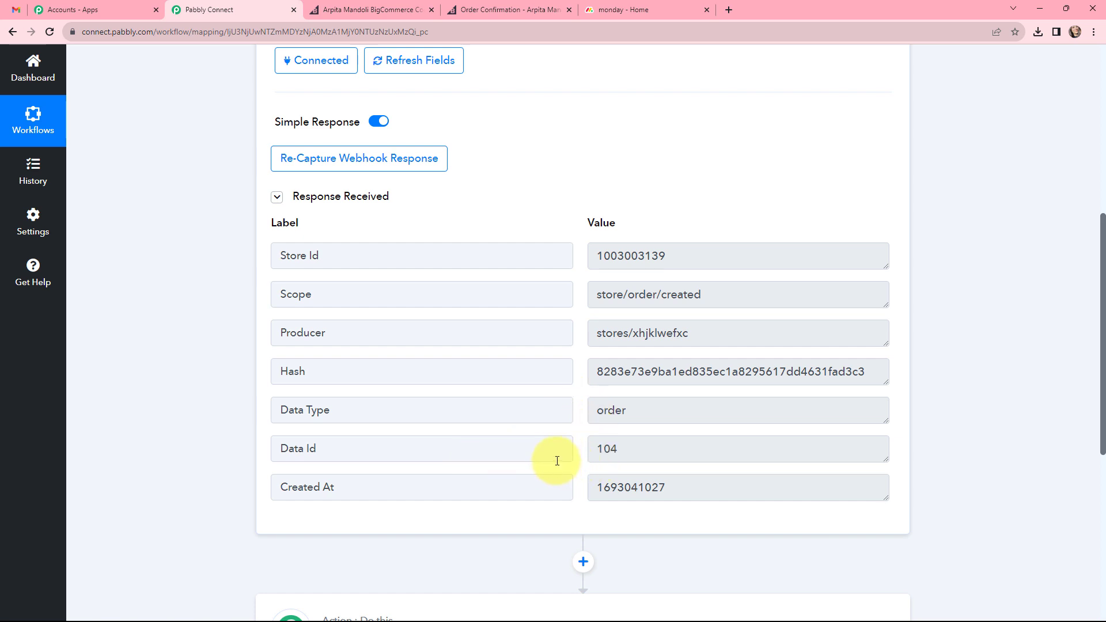
pyautogui.scroll(-3, 557, 455)
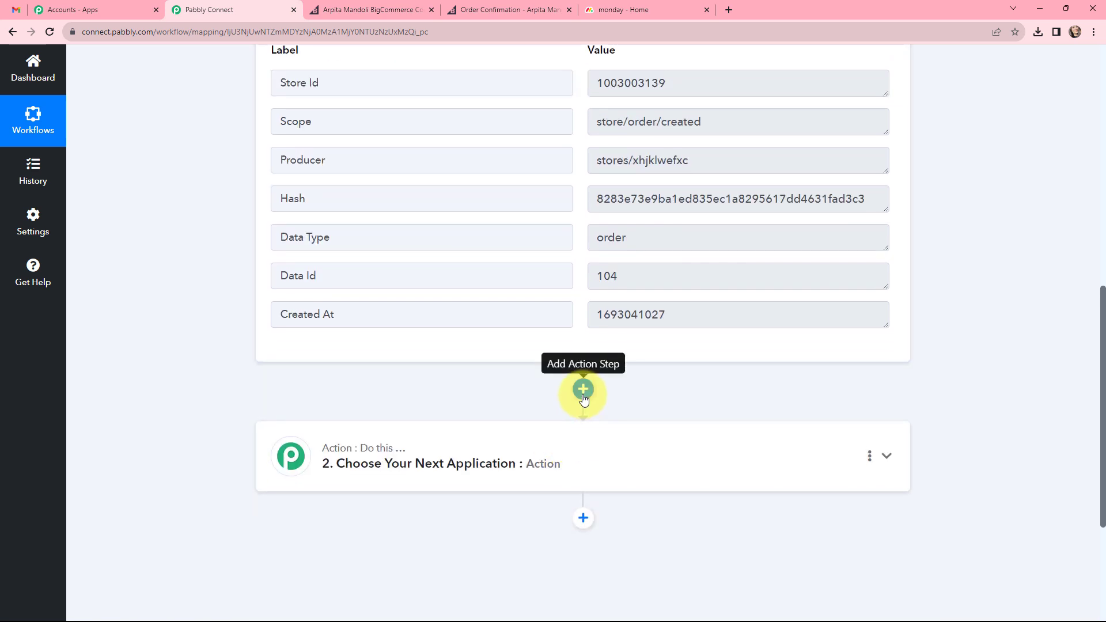
pyautogui.click(584, 398)
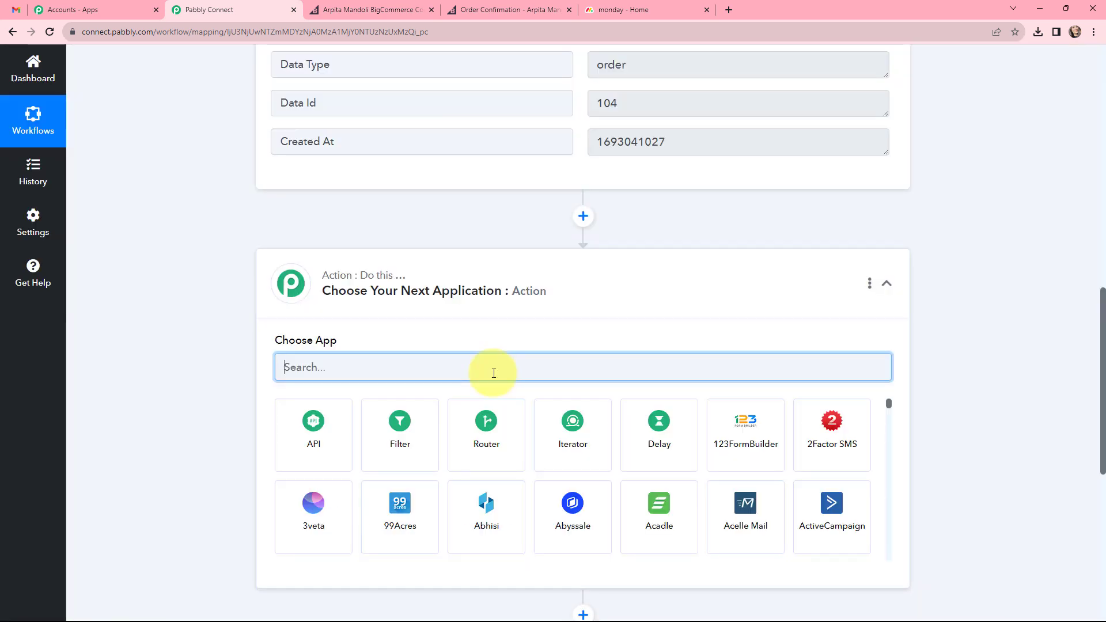
pyautogui.write('bigc')
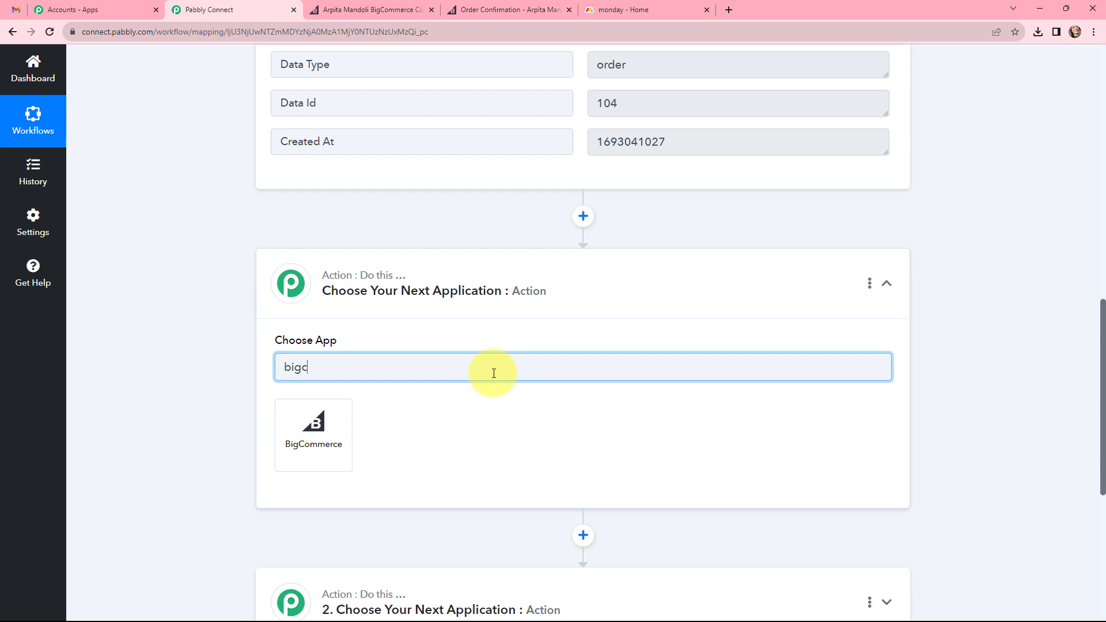
pyautogui.click(308, 430)
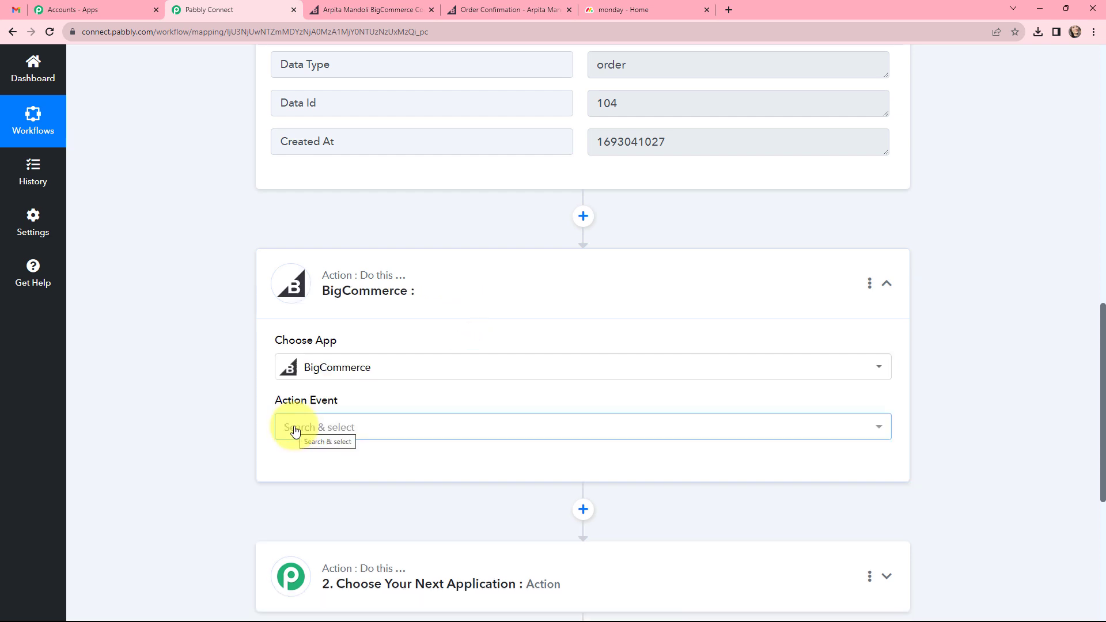
# Set the action event to Get Order By Id and connect it through the existing connection BigCommerce #2.
pyautogui.click(386, 427)
pyautogui.scroll(-2, 357, 346)
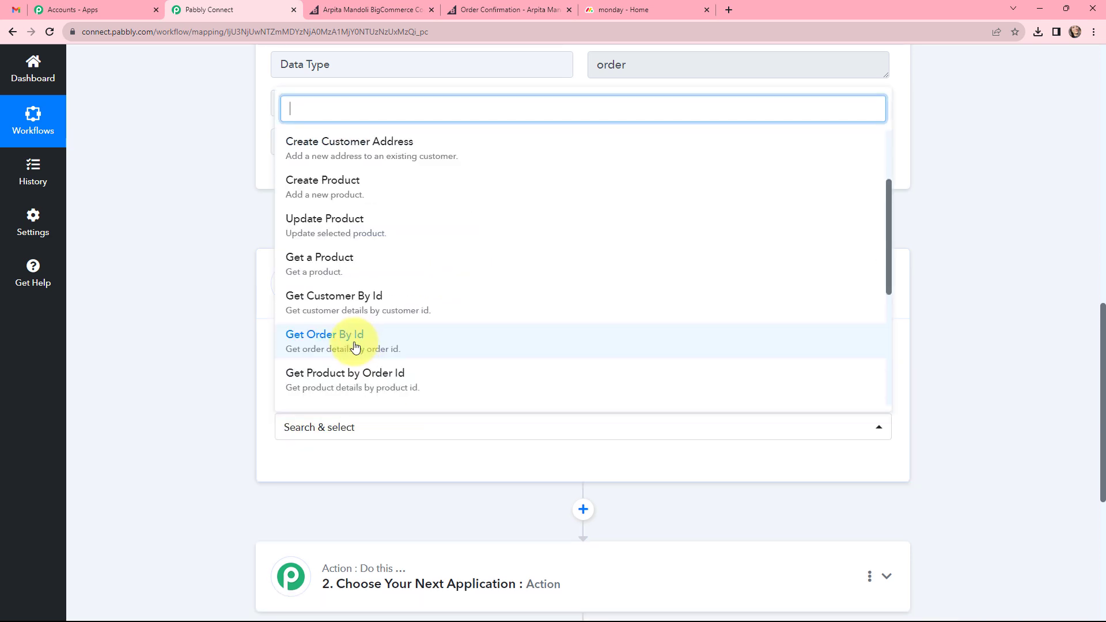
pyautogui.click(401, 344)
pyautogui.scroll(-2, 397, 344)
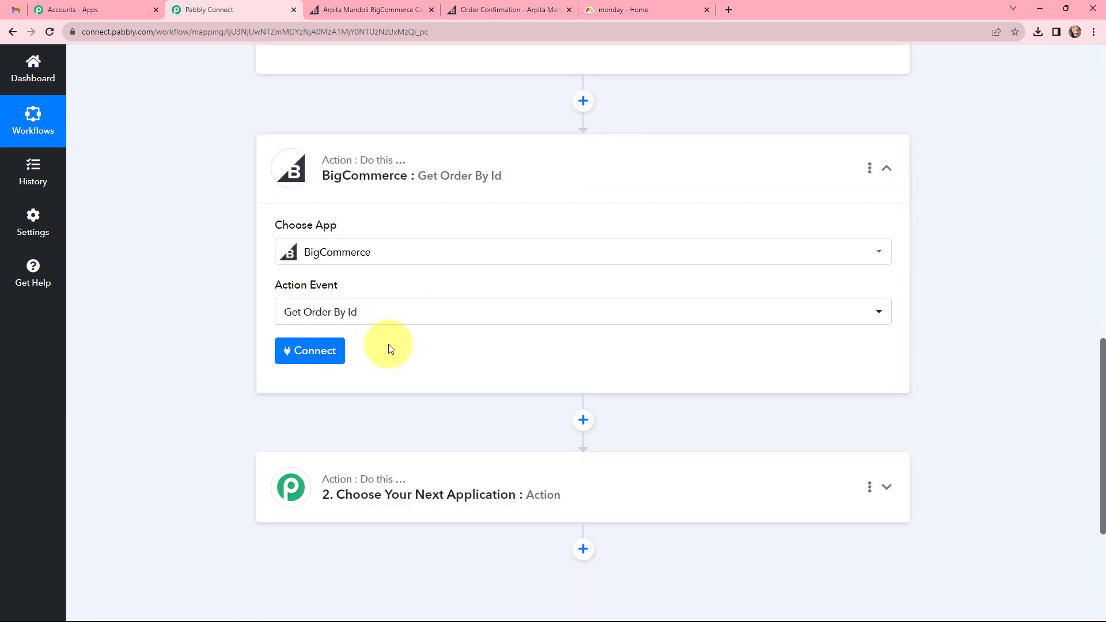
pyautogui.click(323, 351)
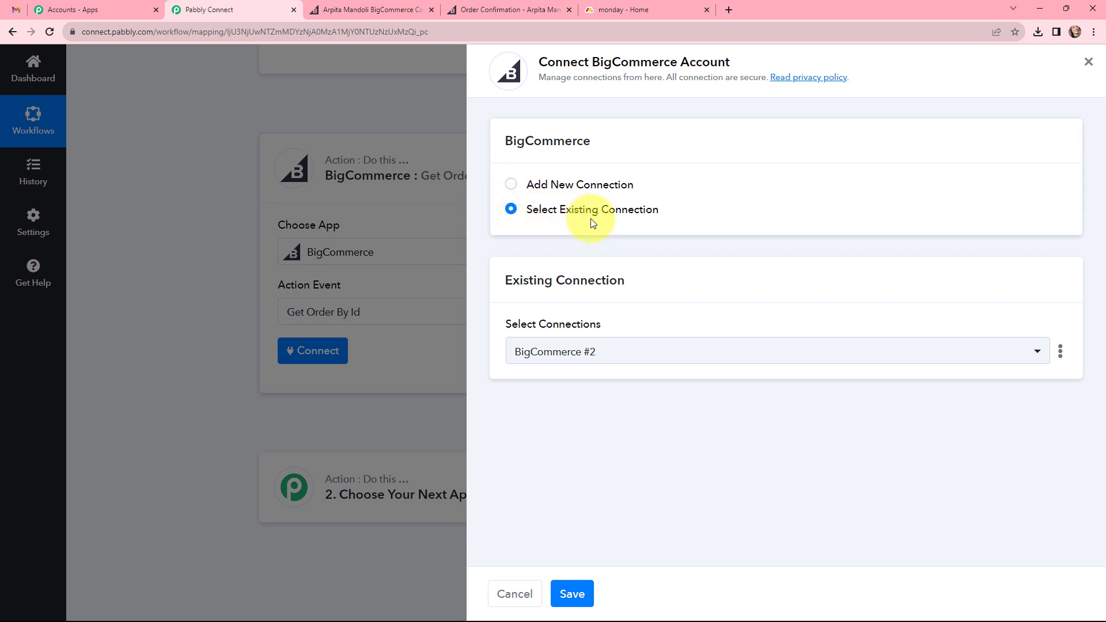
pyautogui.click(572, 594)
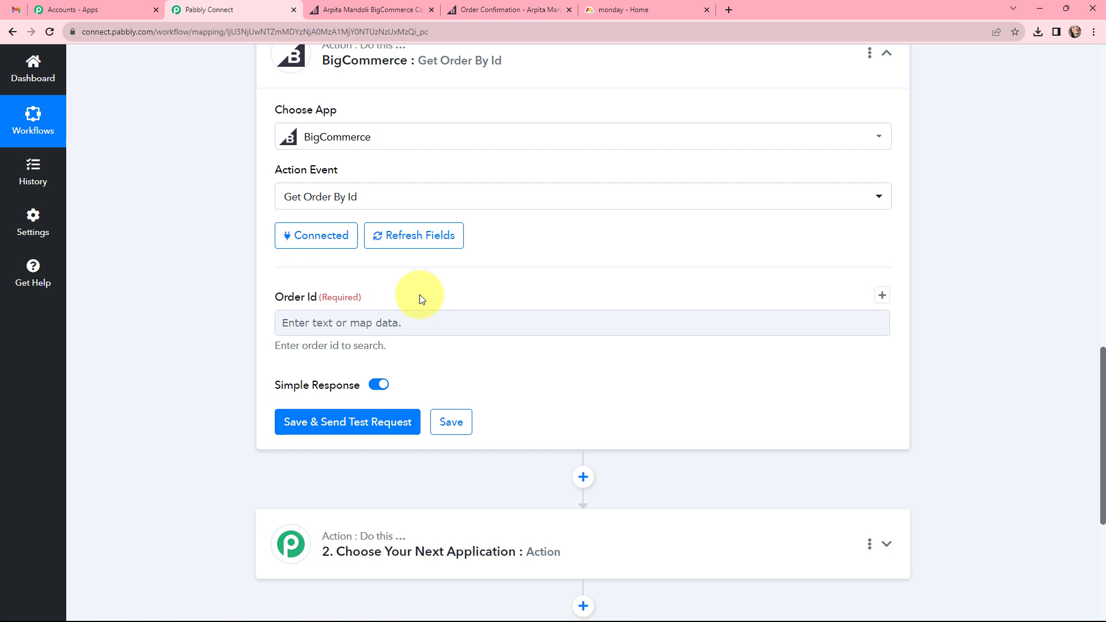
# Map the trigger's Data Id to the Order Id, send a test request, and review the returned order details.
pyautogui.click(469, 318)
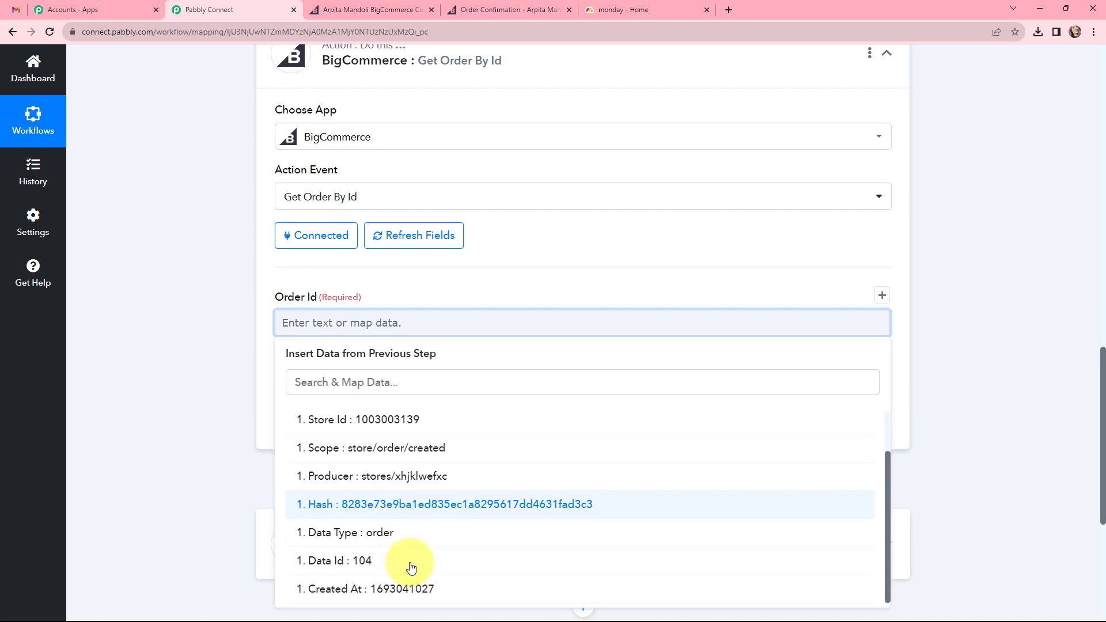
pyautogui.click(408, 561)
pyautogui.click(230, 352)
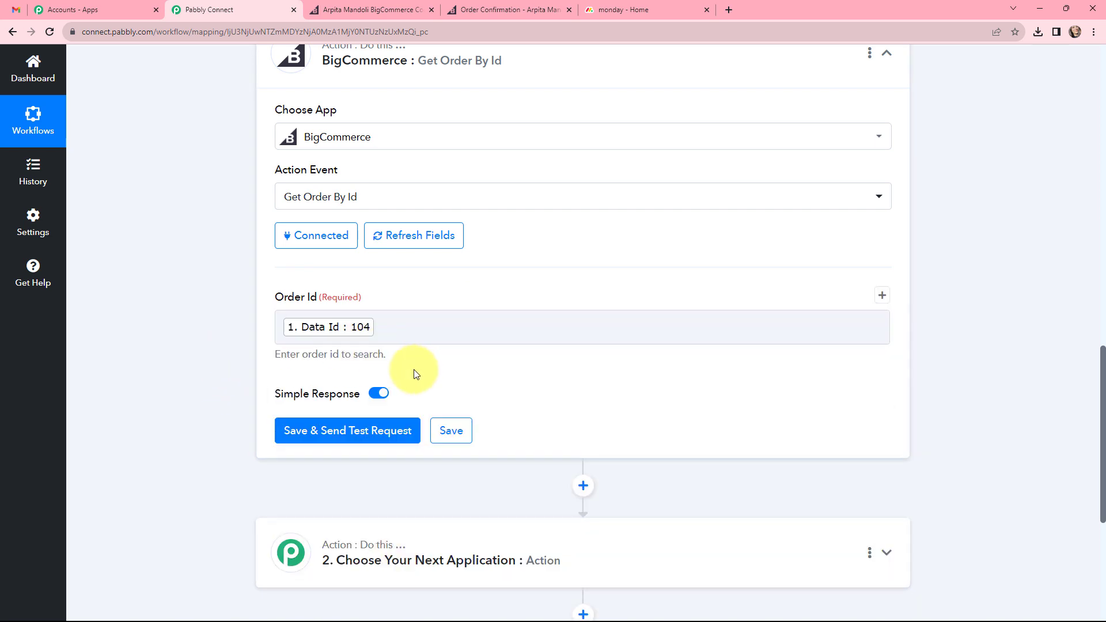
pyautogui.click(351, 425)
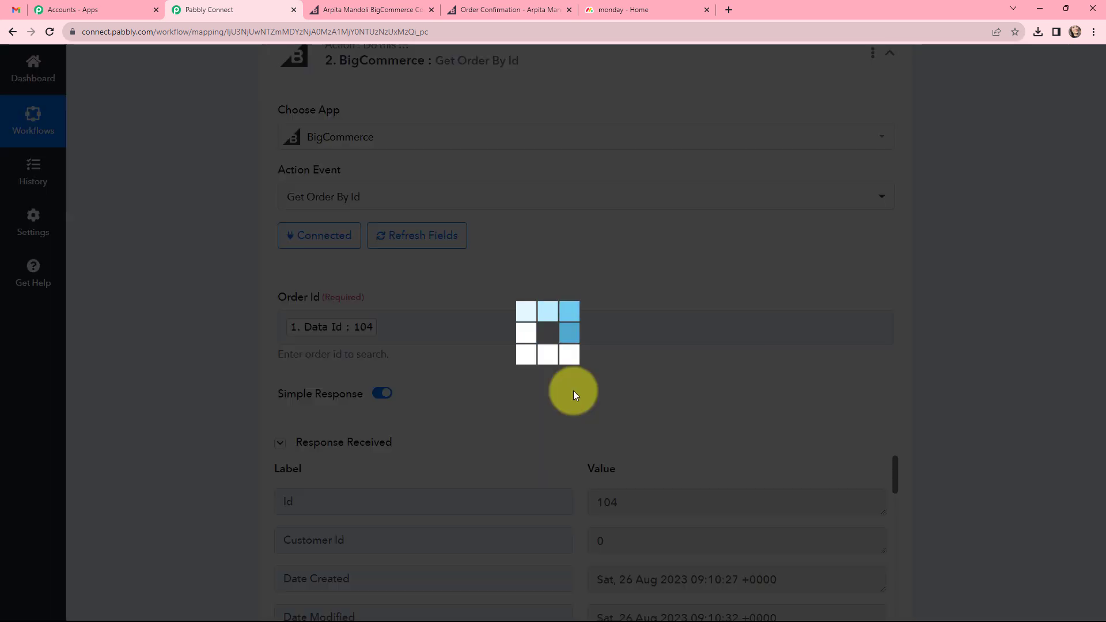
pyautogui.scroll(-3, 571, 397)
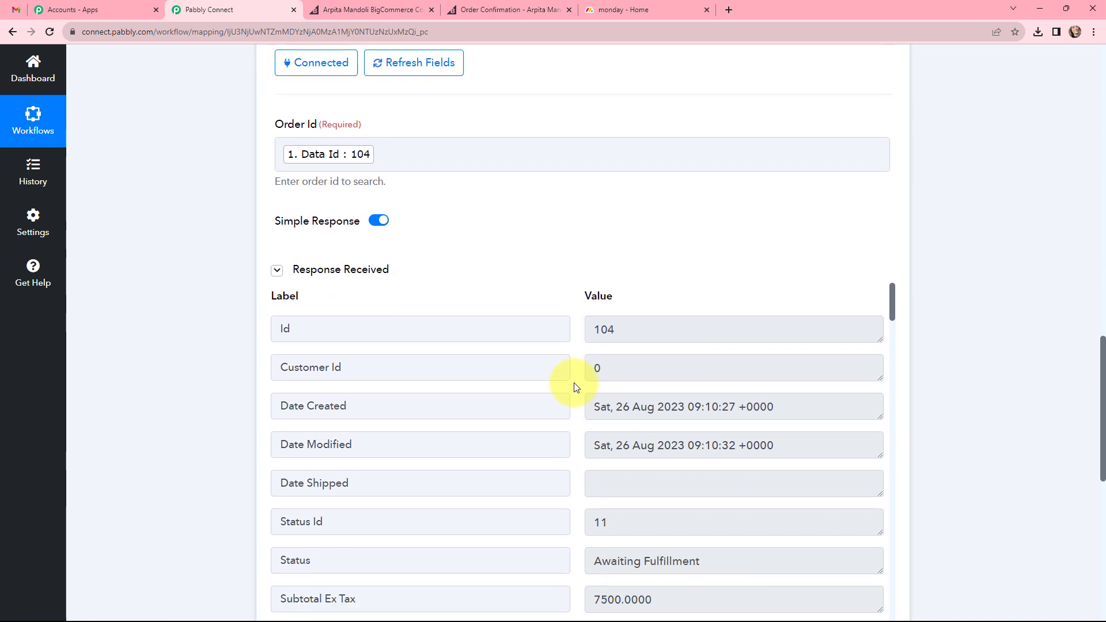
pyautogui.scroll(-2, 576, 391)
pyautogui.scroll(1, 583, 390)
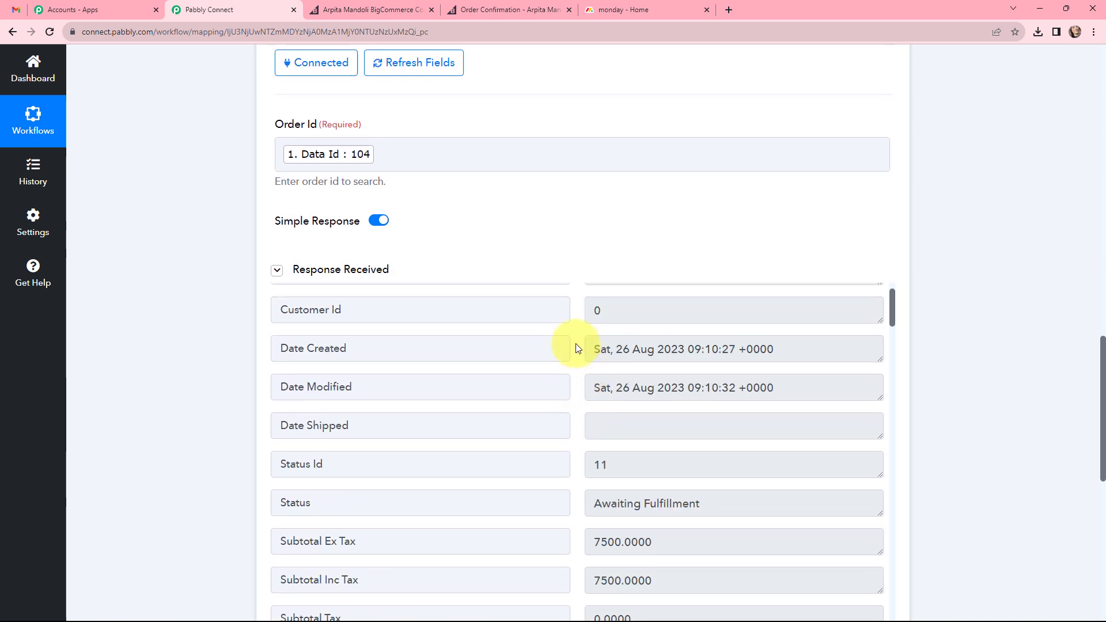
# Examine the Get Order By Id response, from the order status and costs through the billing address to the product and coupon resources.
pyautogui.scroll(-7, 575, 384)
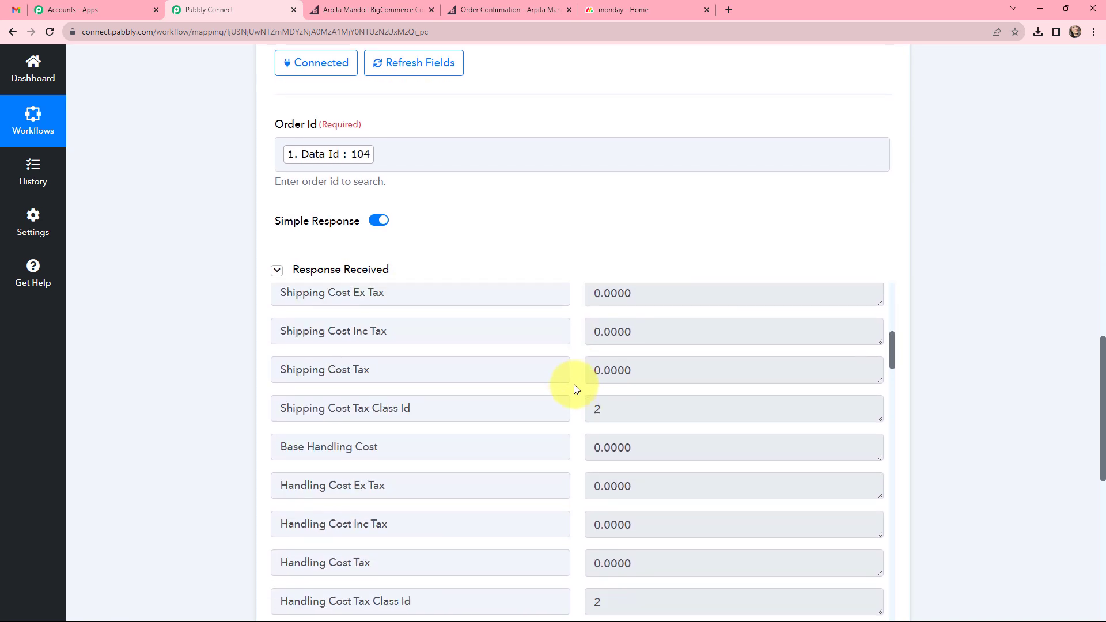
pyautogui.scroll(-15, 573, 385)
pyautogui.scroll(-15, 572, 384)
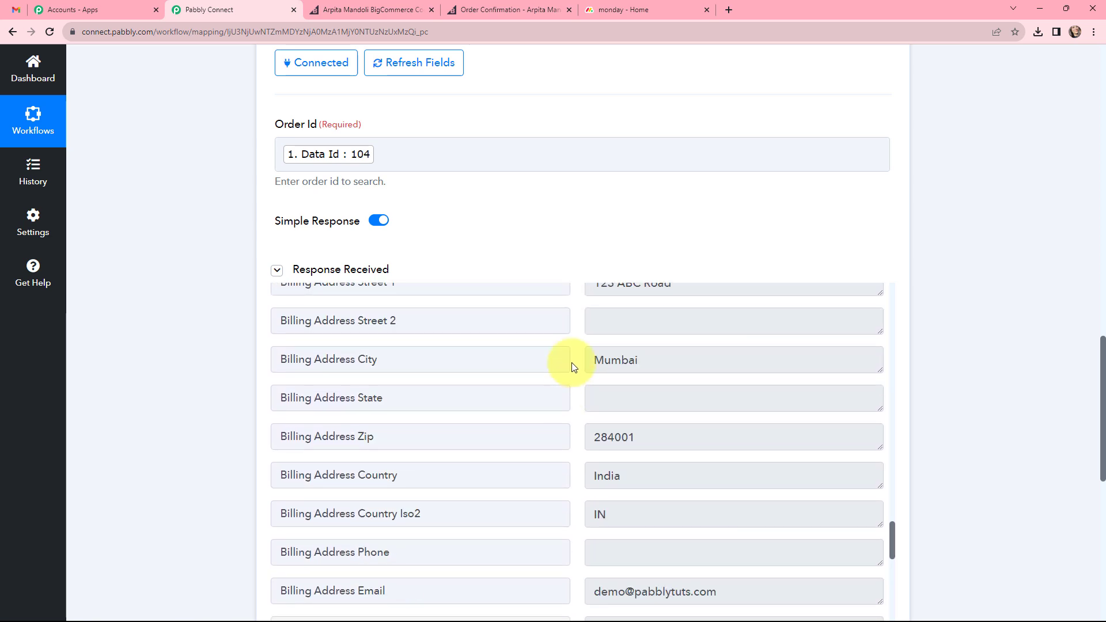
pyautogui.scroll(1, 572, 363)
pyautogui.scroll(-1, 565, 395)
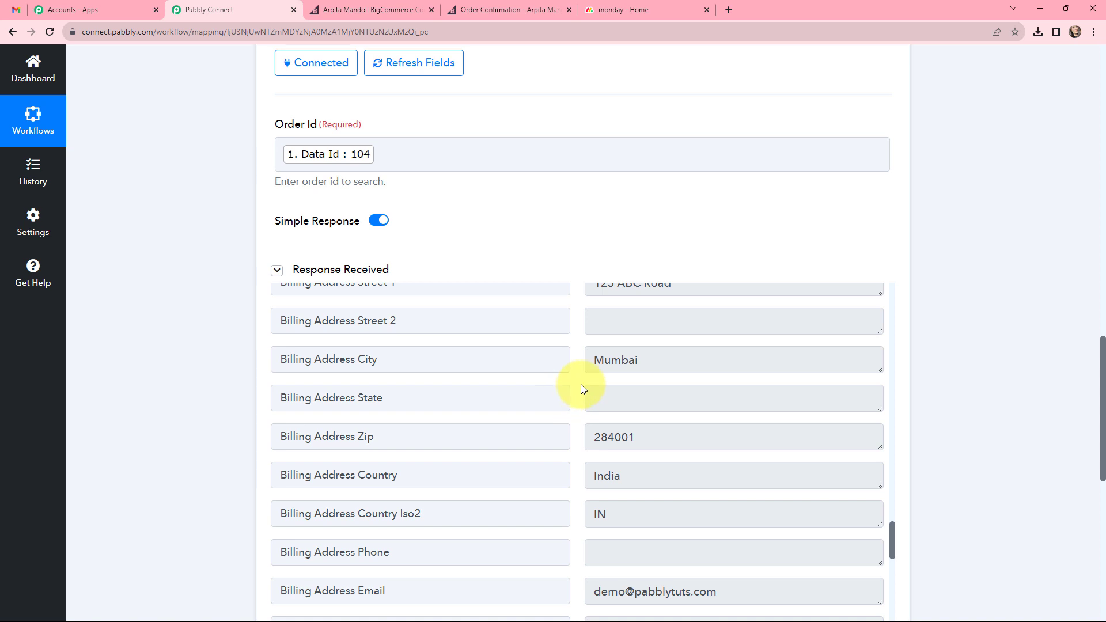
pyautogui.scroll(-5, 580, 385)
pyautogui.scroll(-5, 583, 372)
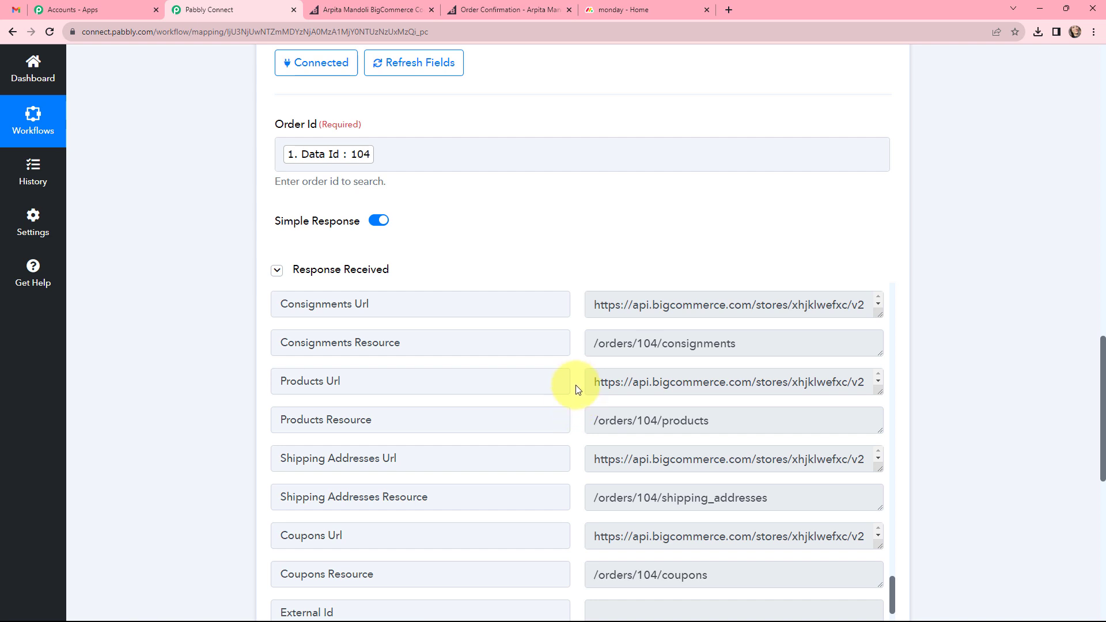
pyautogui.scroll(-5, 599, 414)
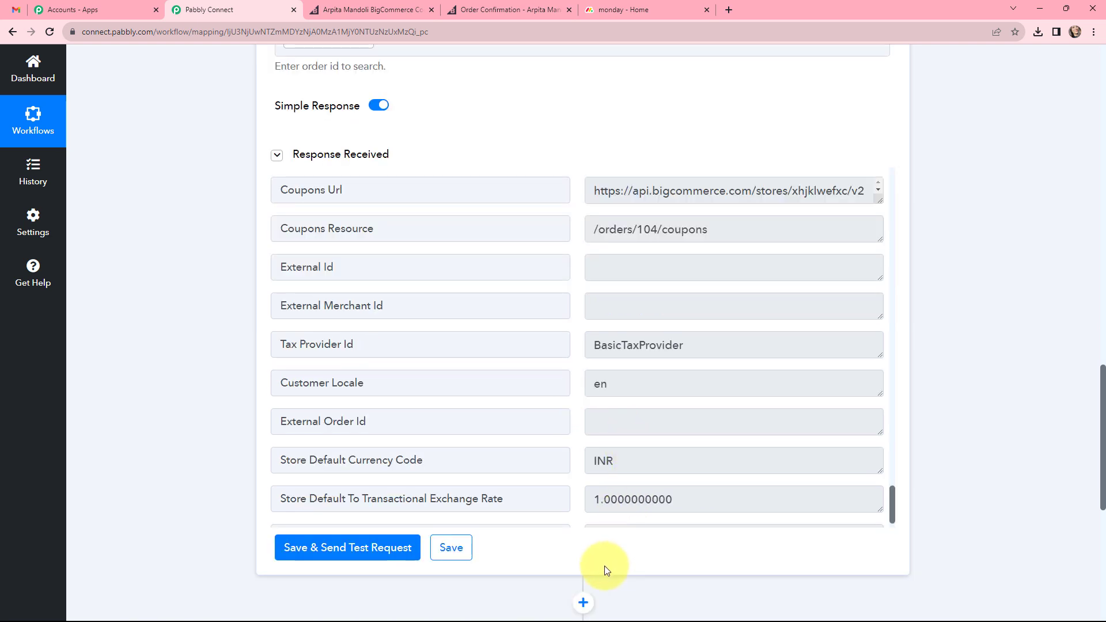
# Add another BigCommerce action step directly after the Get Order By Id step.
pyautogui.click(583, 603)
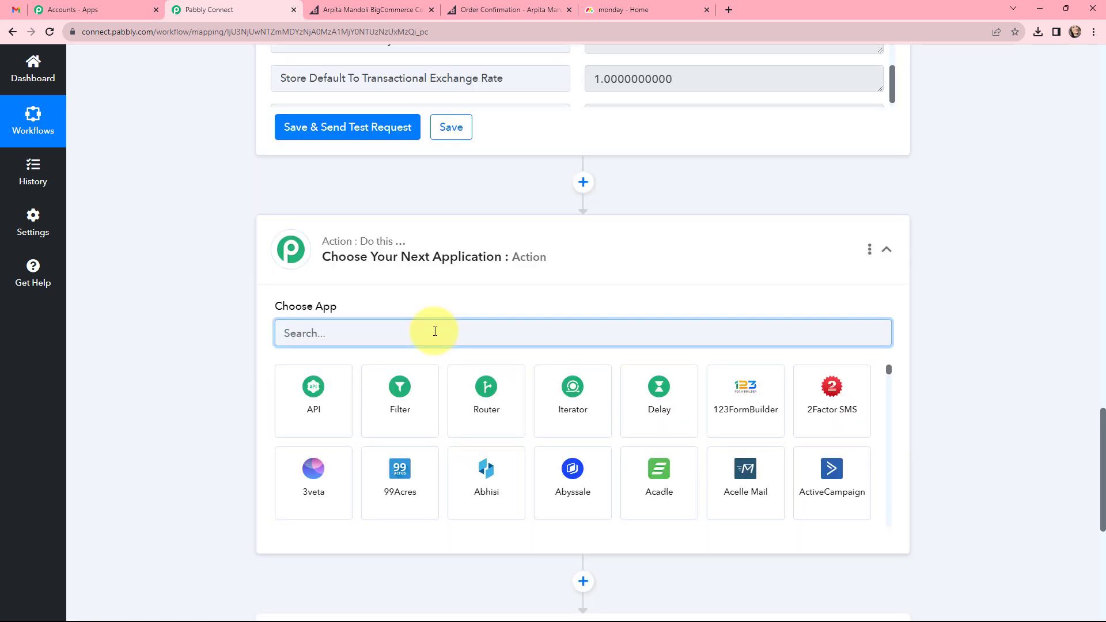
pyautogui.write('big')
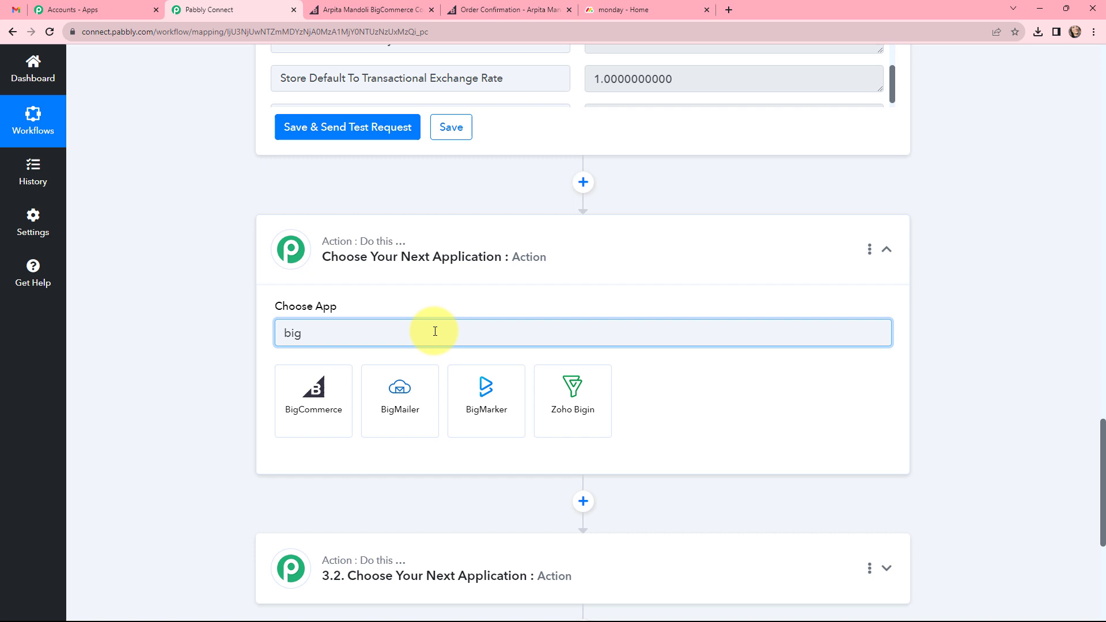
pyautogui.click(308, 396)
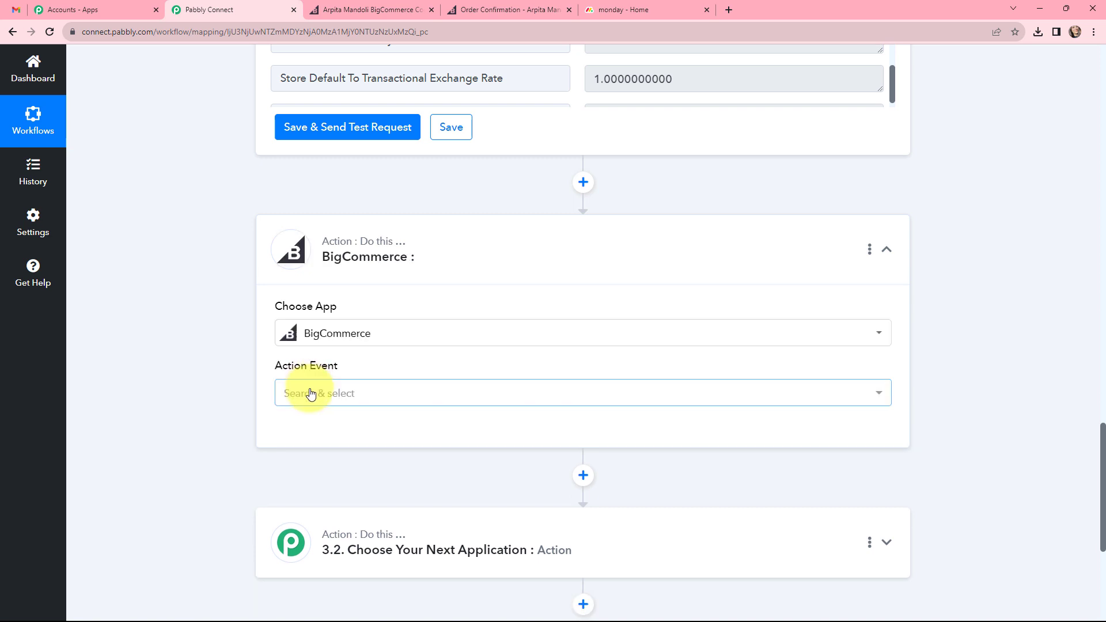
# Set the action event to Get Product by Order Id and connect it through the existing connection BigCommerce #2.
pyautogui.click(307, 393)
pyautogui.scroll(-4, 409, 330)
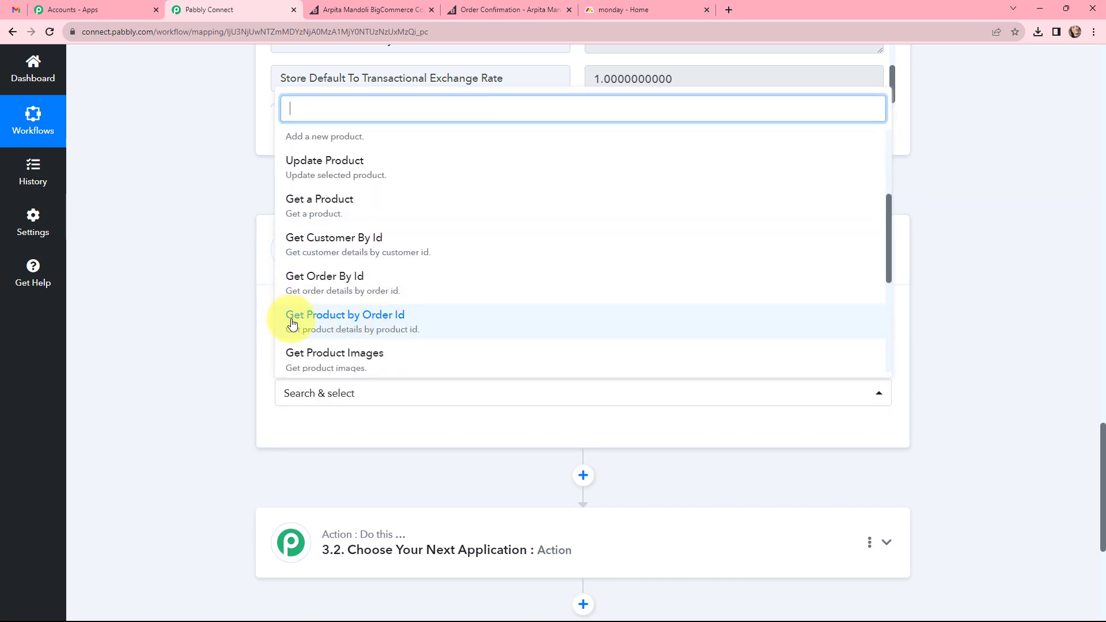
pyautogui.click(426, 327)
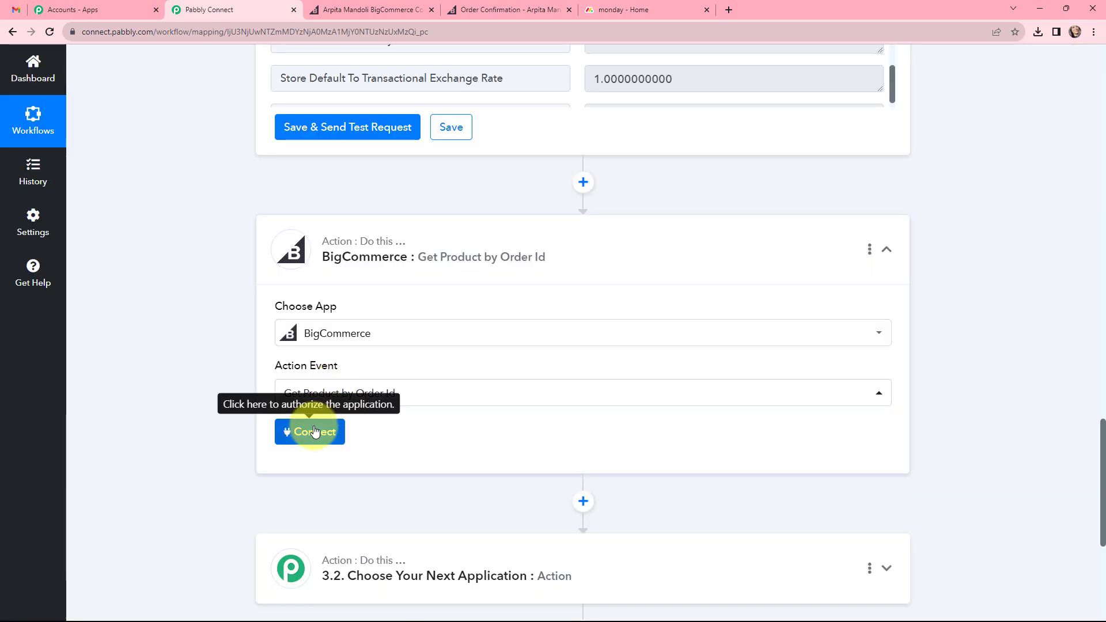
pyautogui.click(314, 432)
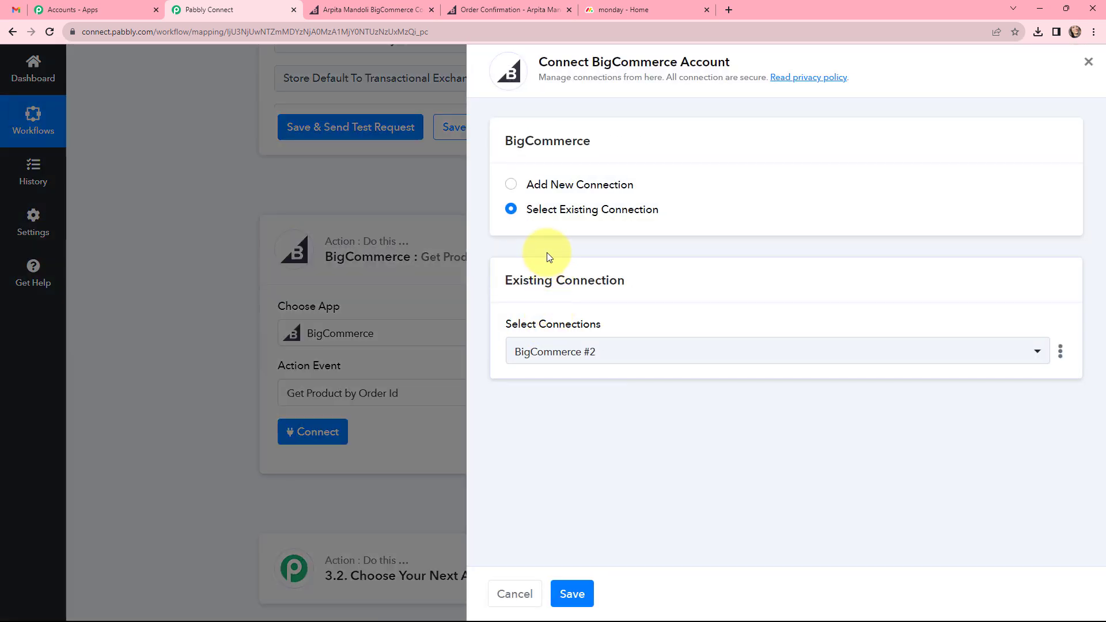
pyautogui.click(560, 599)
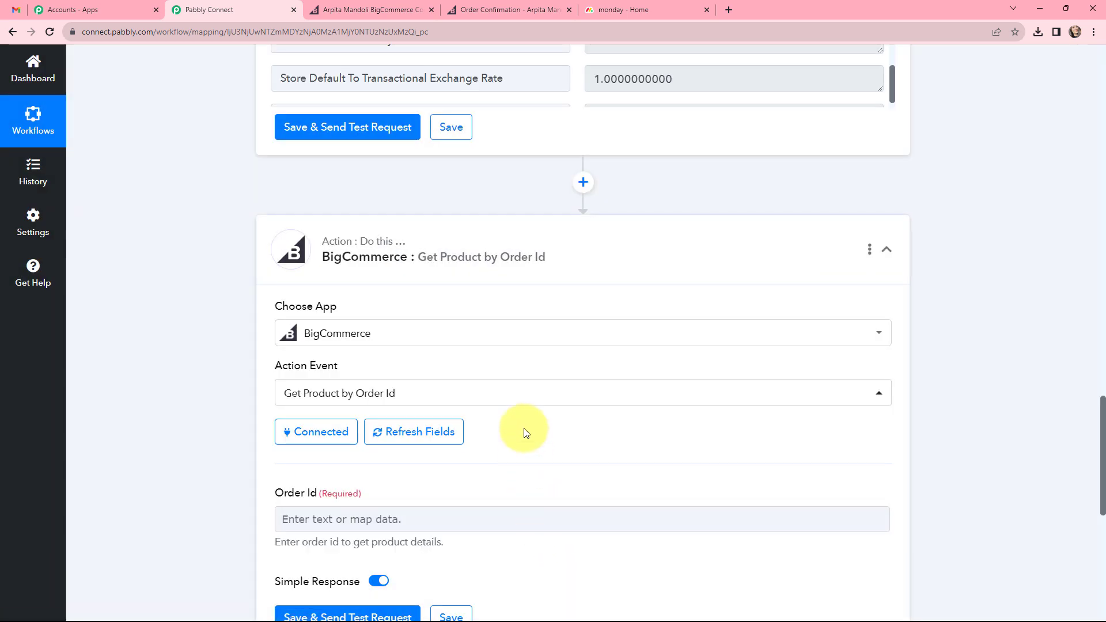
# Map the Data Id from the New Order Created trigger to the Order Id, and save and send a test request.
pyautogui.scroll(-3, 523, 431)
pyautogui.click(380, 345)
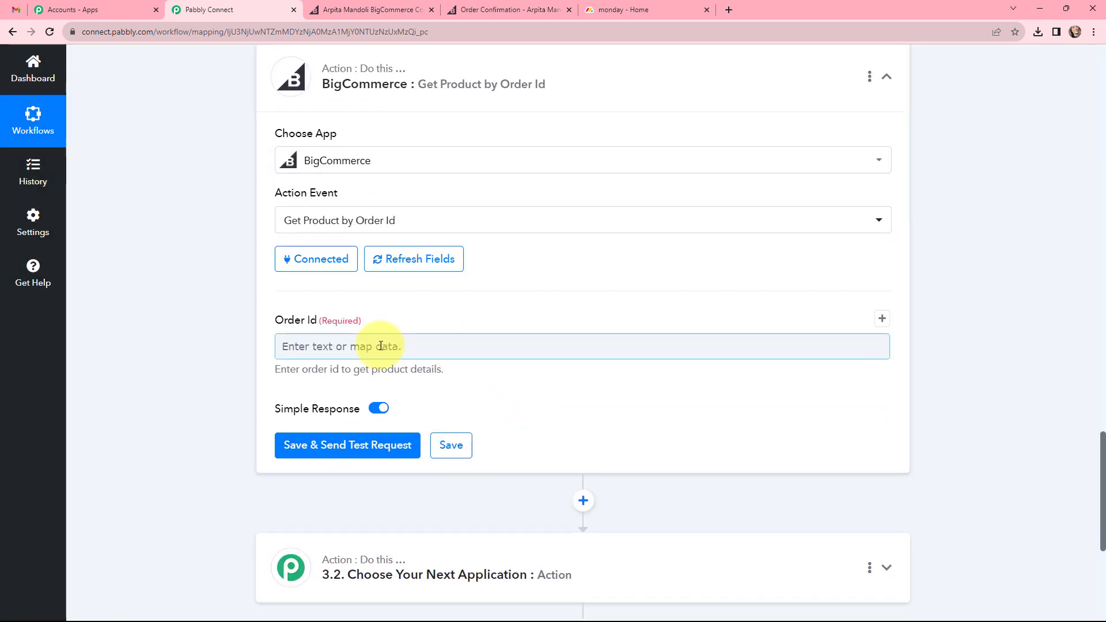
pyautogui.click(378, 346)
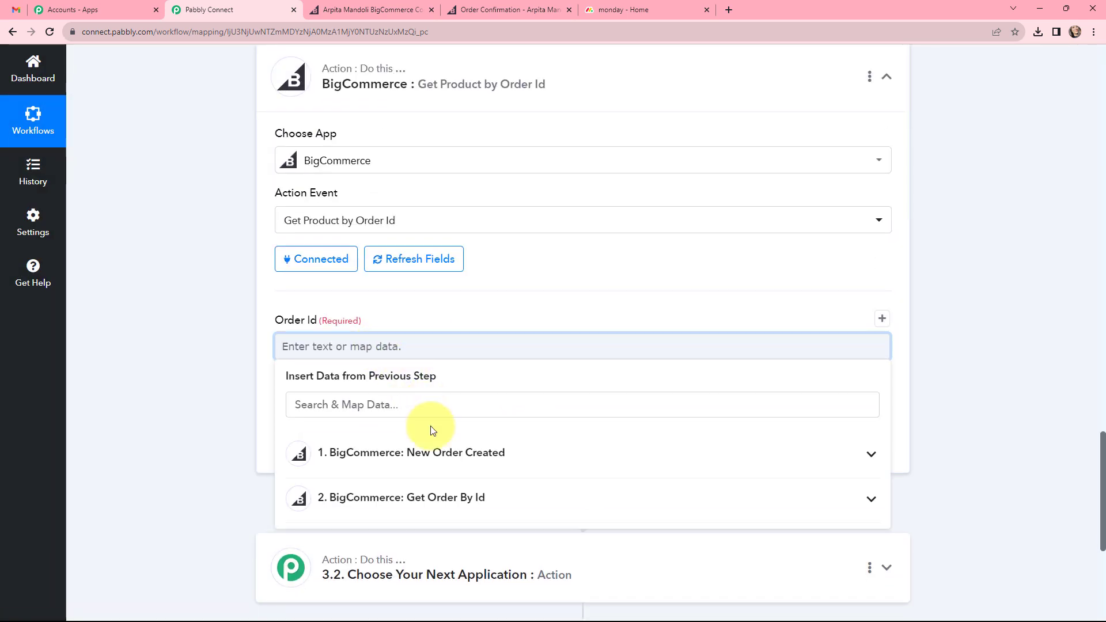
pyautogui.click(431, 453)
pyautogui.scroll(-2, 437, 501)
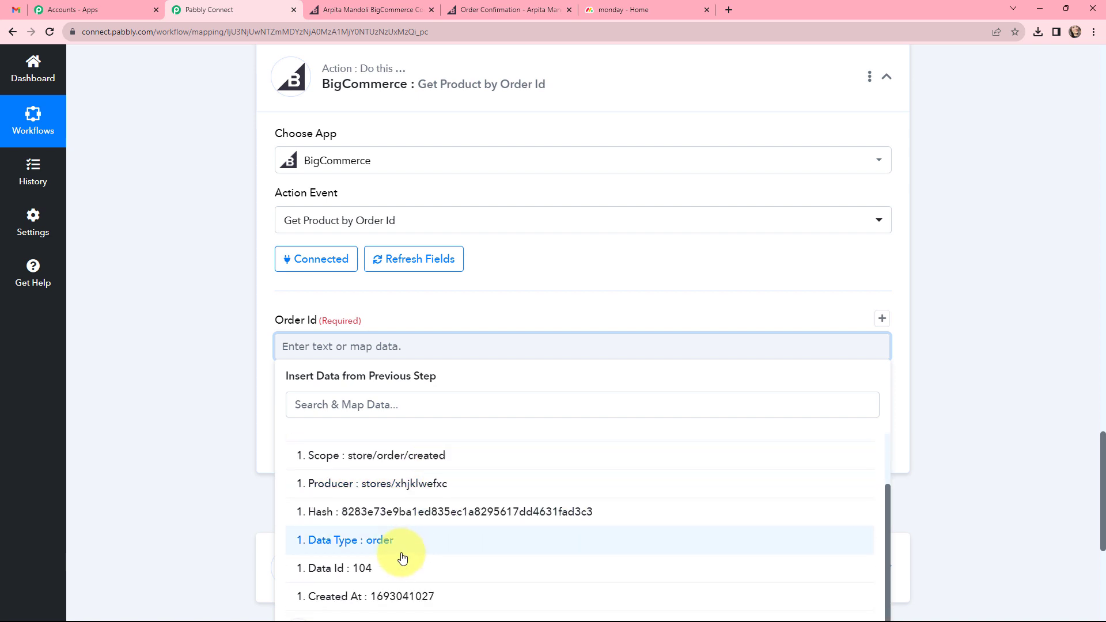
pyautogui.click(403, 565)
pyautogui.click(461, 321)
pyautogui.scroll(-1, 432, 334)
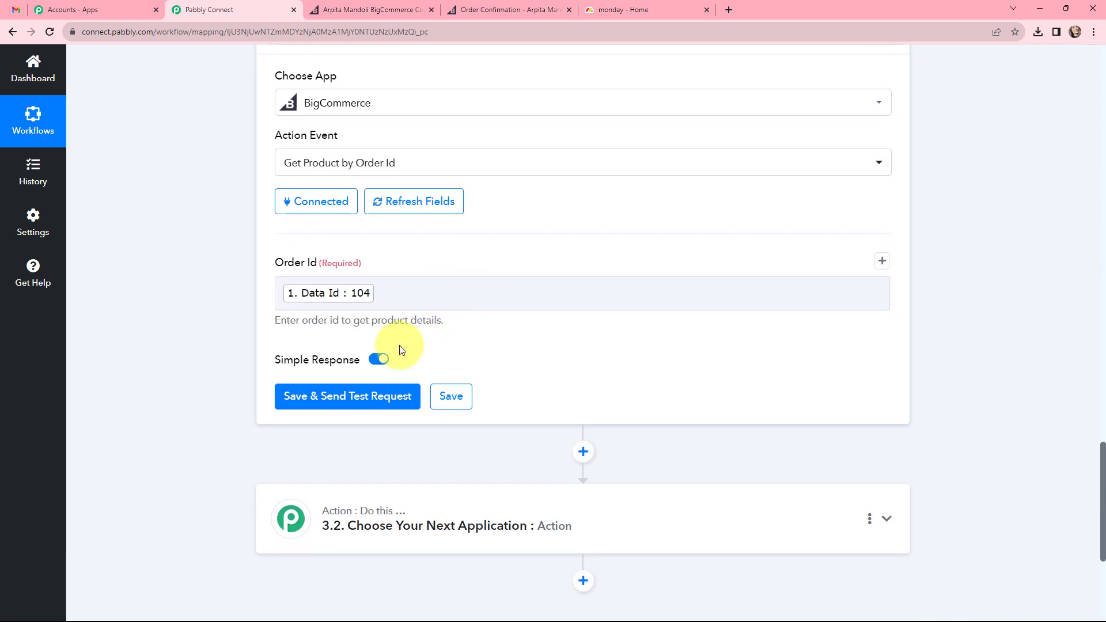
pyautogui.click(353, 396)
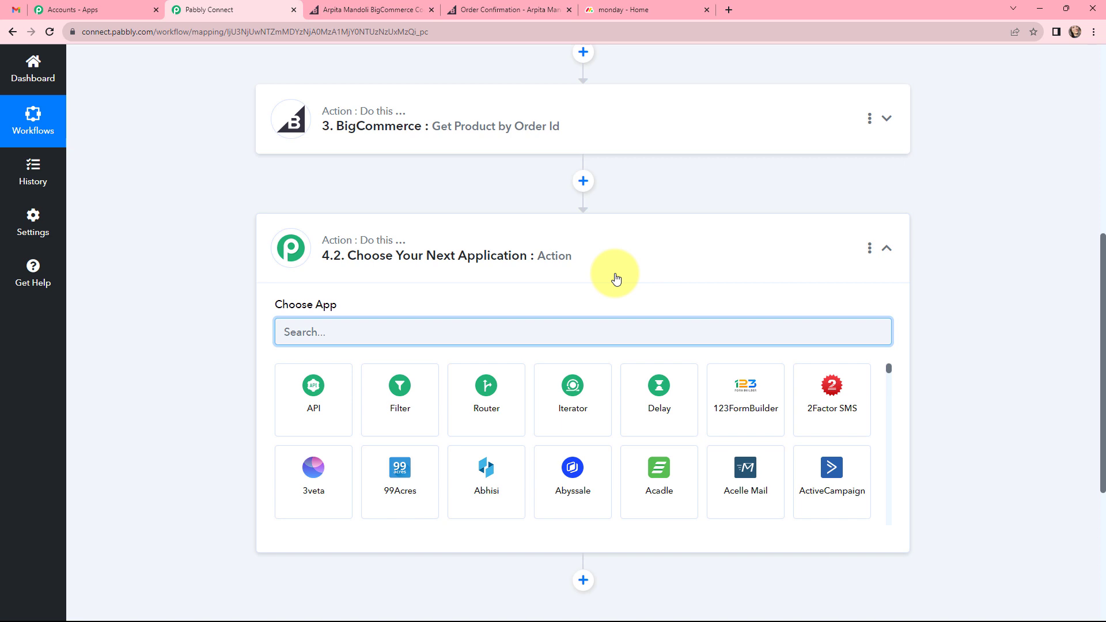
# Choose Monday.com as the app for the fourth workflow step and set its action event to Create Item.
pyautogui.write('onda')
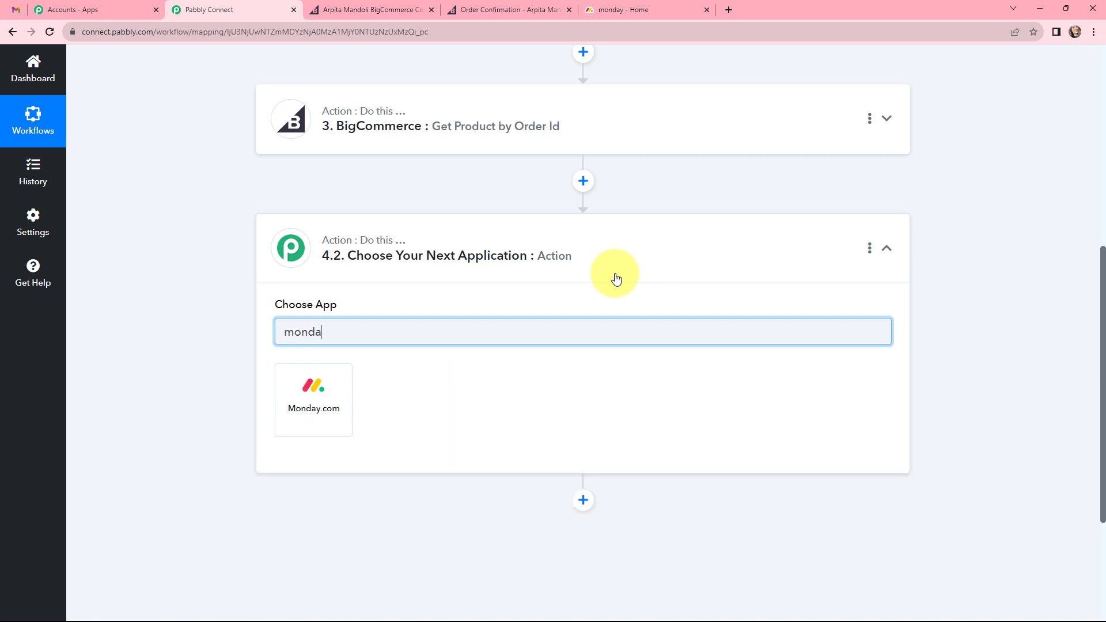
pyautogui.click(320, 392)
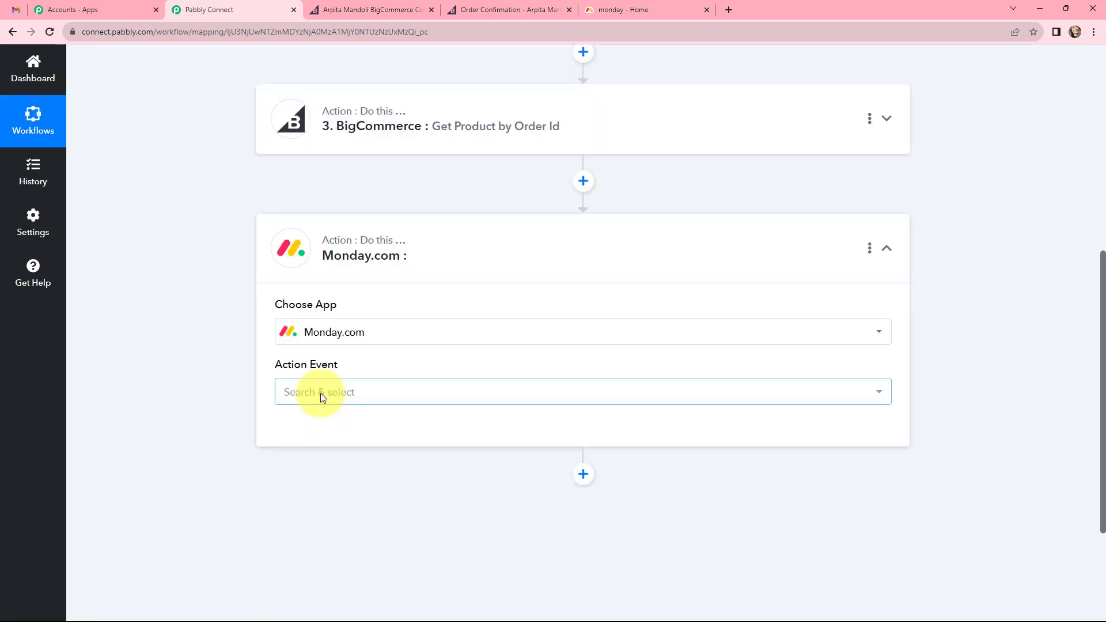
pyautogui.click(338, 394)
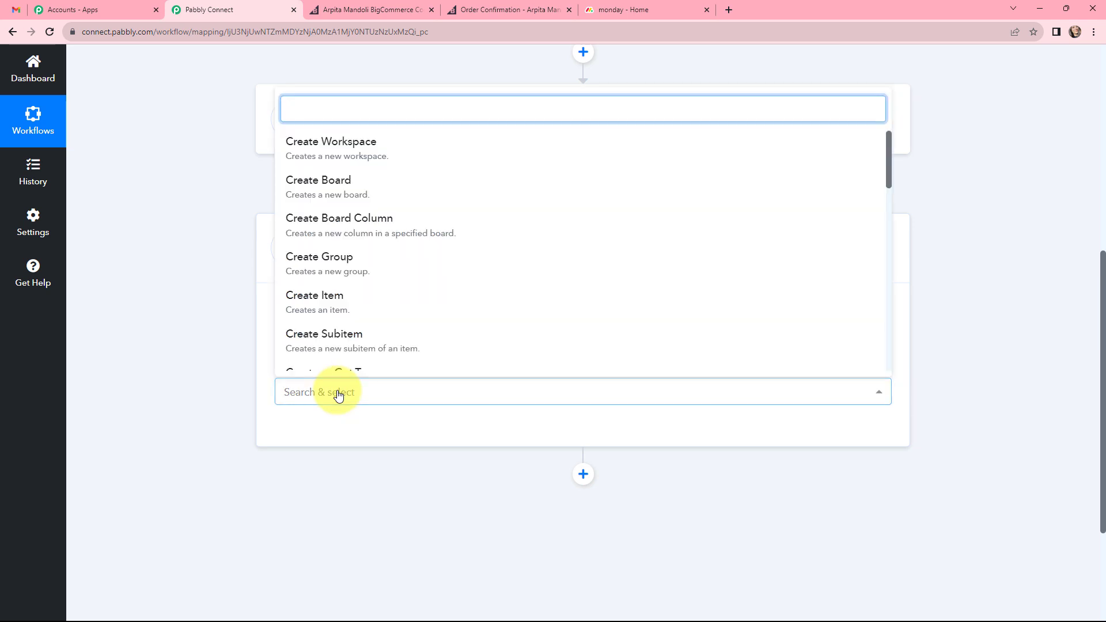
pyautogui.click(377, 303)
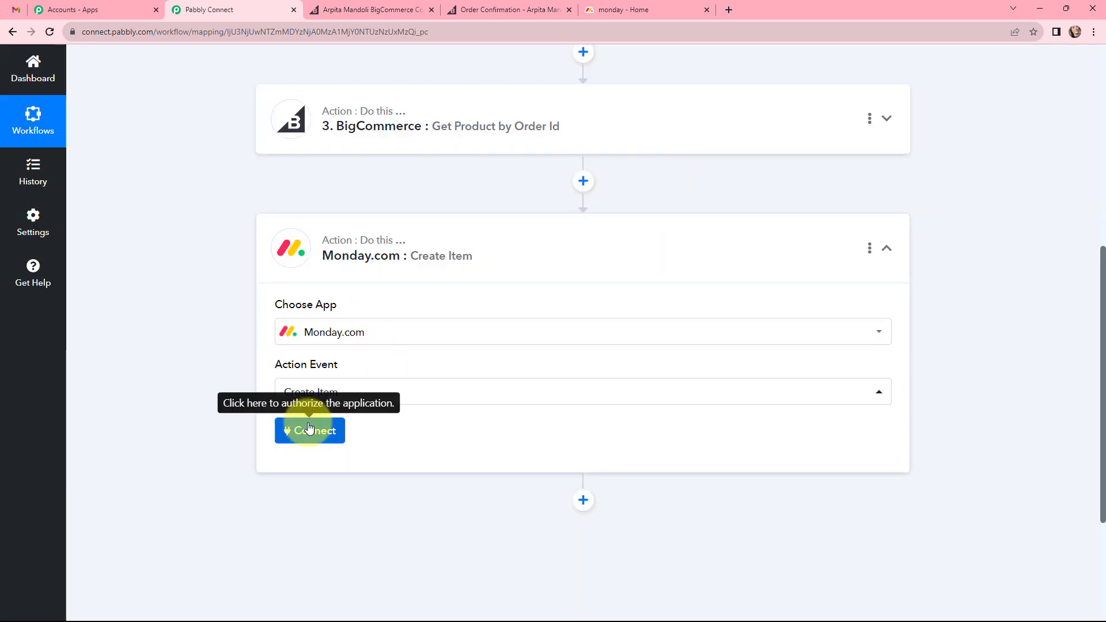
# Start adding a new Monday.com connection and read the instructions for obtaining the API token.
pyautogui.click(310, 429)
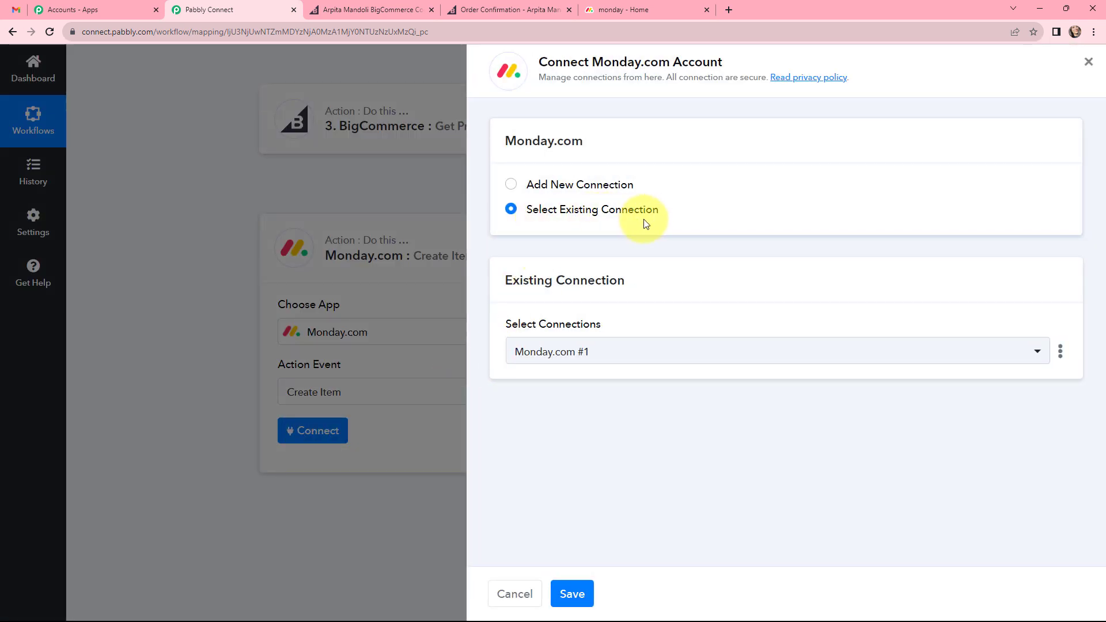
pyautogui.click(512, 185)
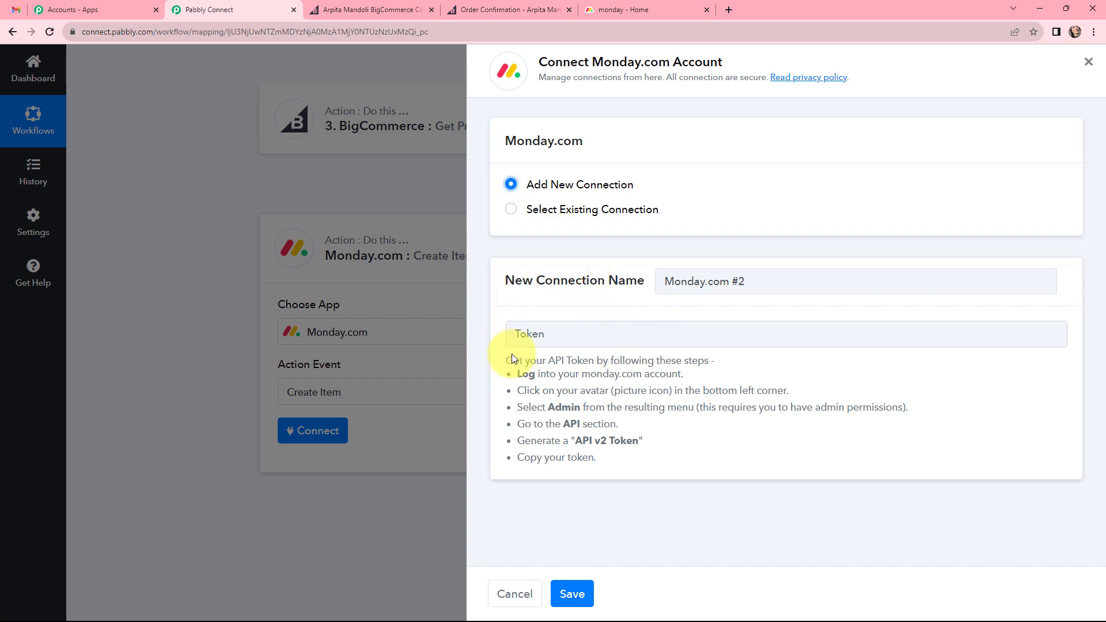
pyautogui.moveTo(507, 361); pyautogui.dragTo(613, 461)
# Switch to monday.com, open the API section of the account administration, and copy the personal API token.
pyautogui.click(628, 10)
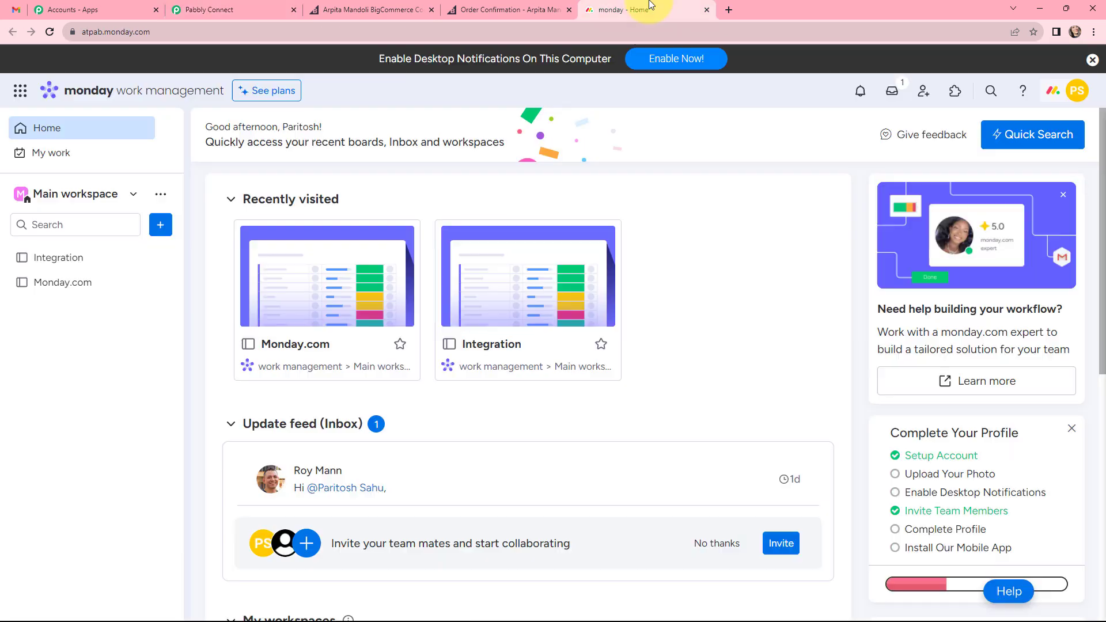
pyautogui.click(1058, 92)
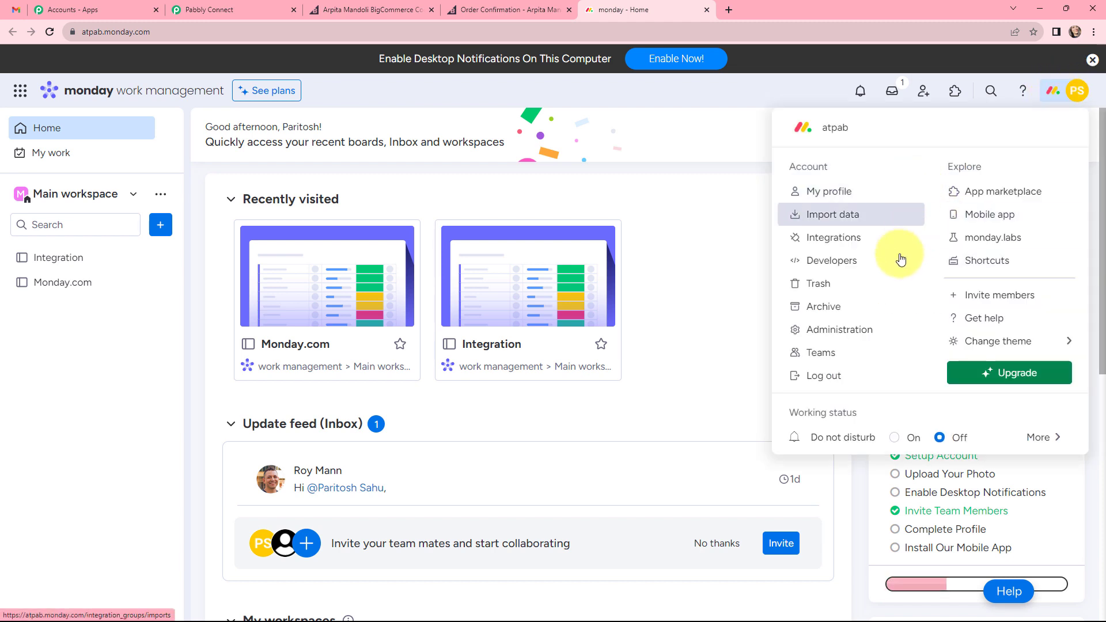
pyautogui.click(853, 329)
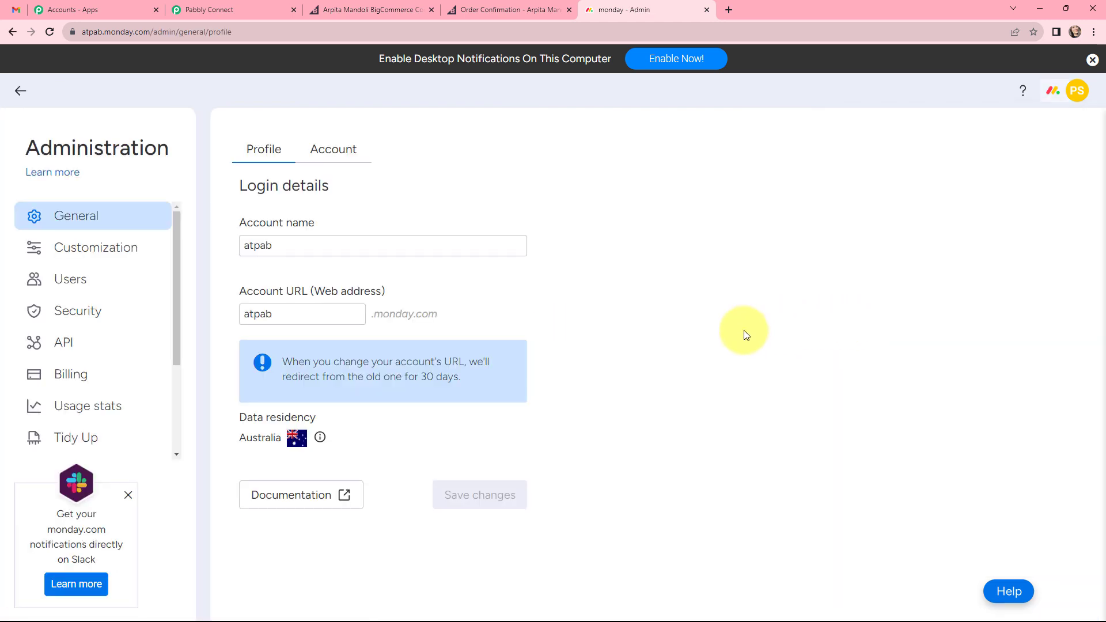
pyautogui.click(55, 348)
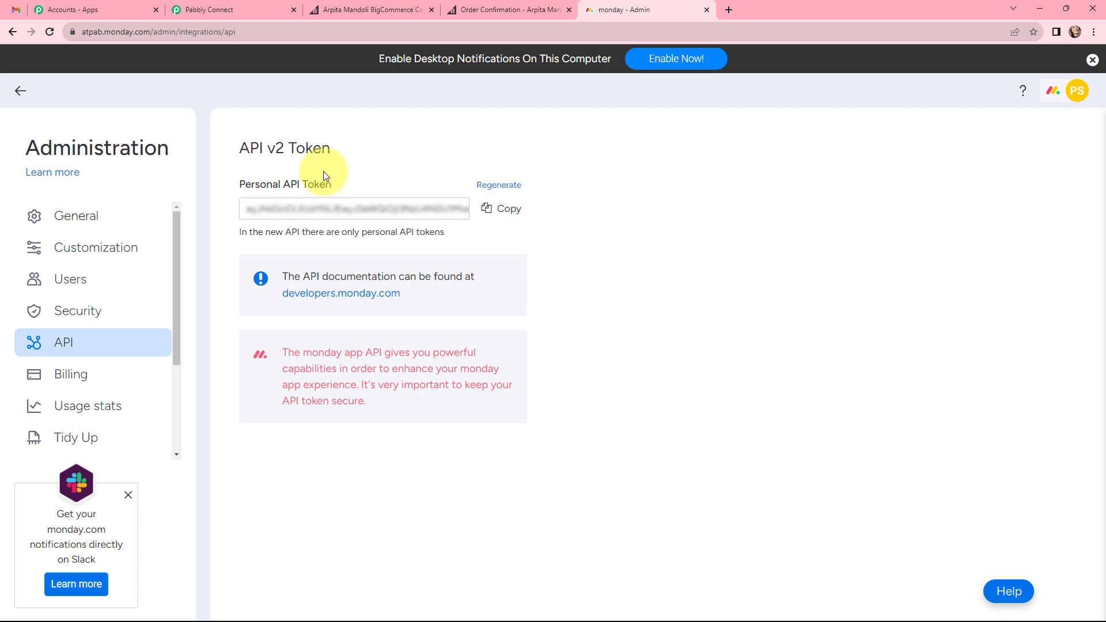
pyautogui.click(495, 209)
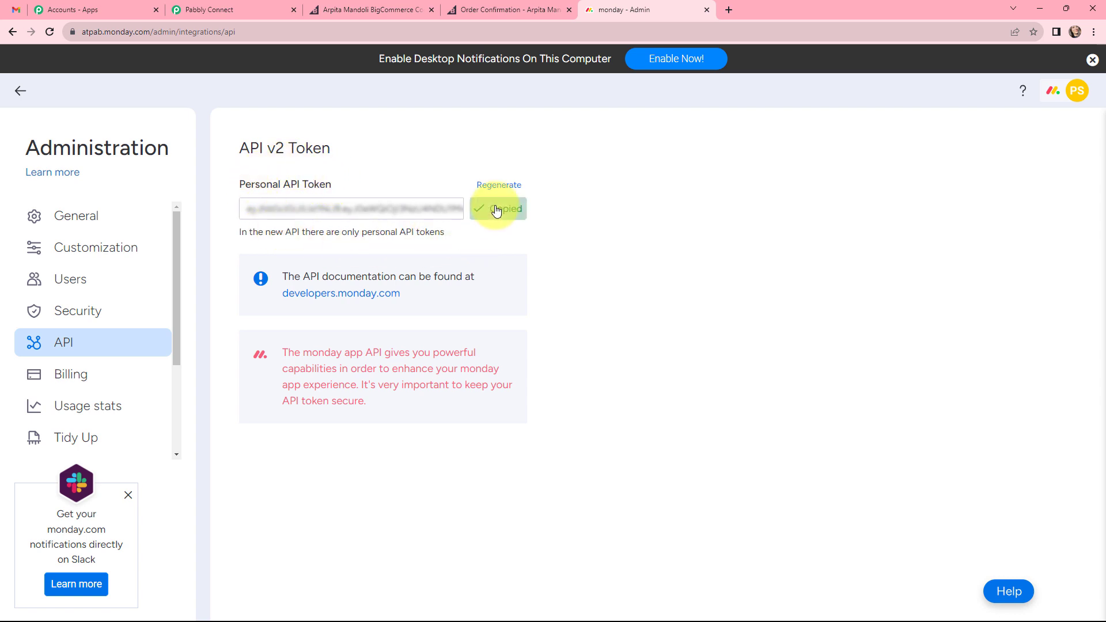
# Return to Pabbly Connect, paste the API token into the new connection's Token field, and save the connection.
pyautogui.click(223, 10)
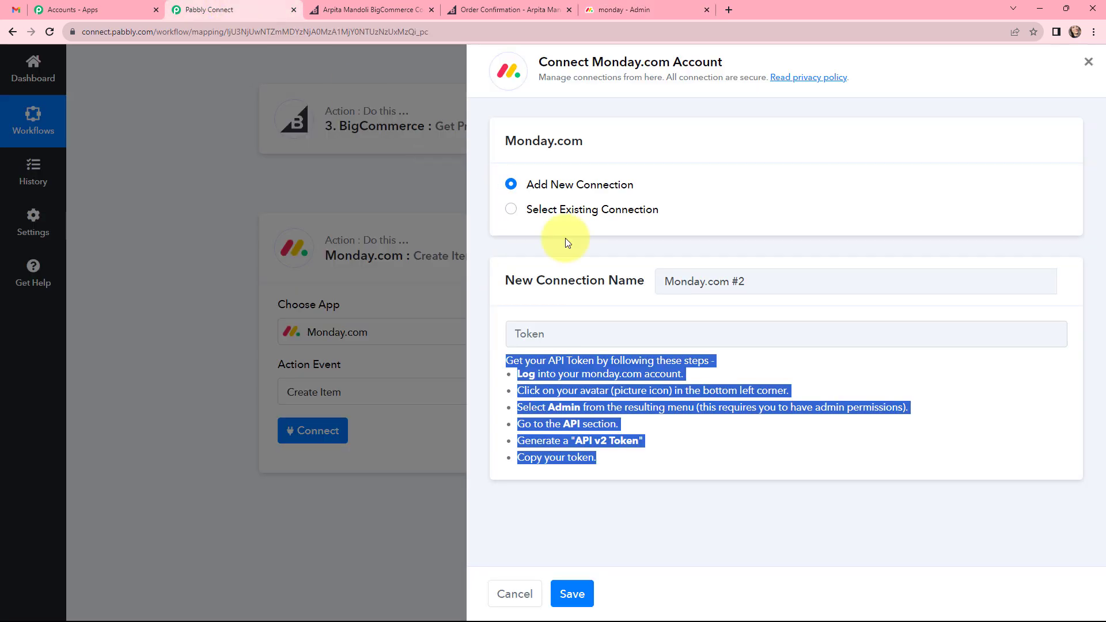
pyautogui.click(592, 323)
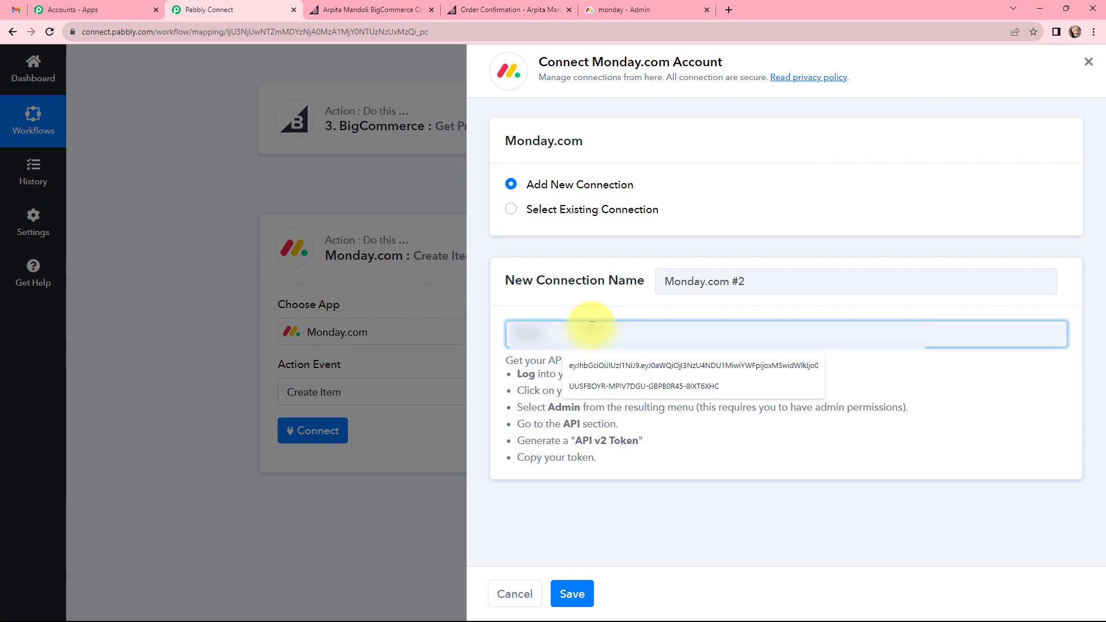
pyautogui.hotkey('ctrl', 'v')
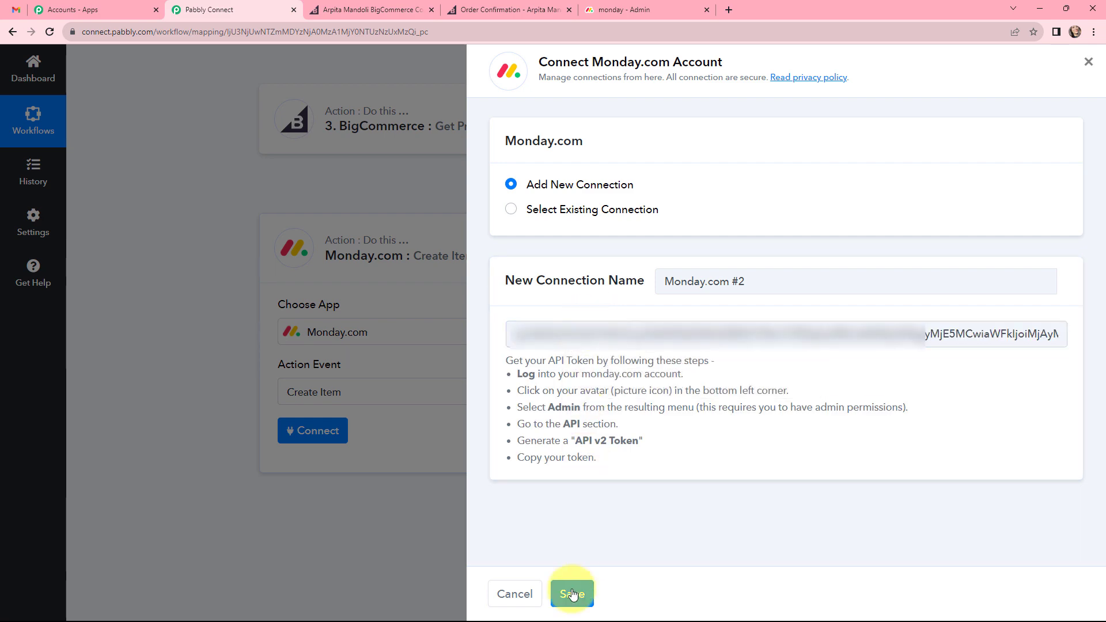
pyautogui.click(572, 594)
# Examine the board, group and item fields of the Create Item action.
pyautogui.scroll(-2, 562, 369)
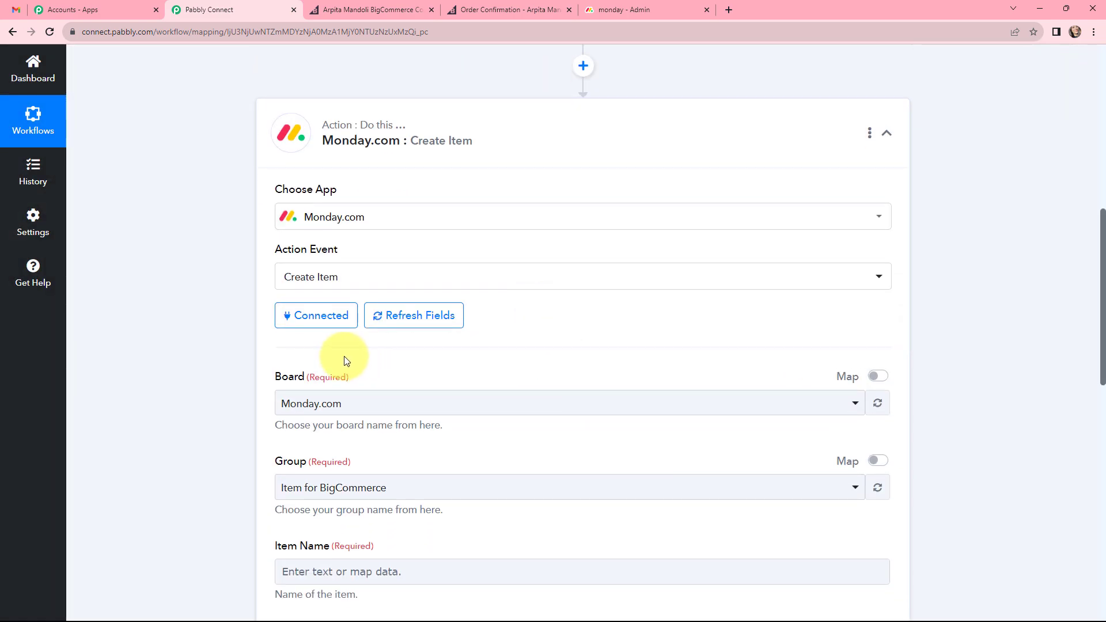
pyautogui.scroll(-5, 471, 390)
pyautogui.scroll(2, 472, 387)
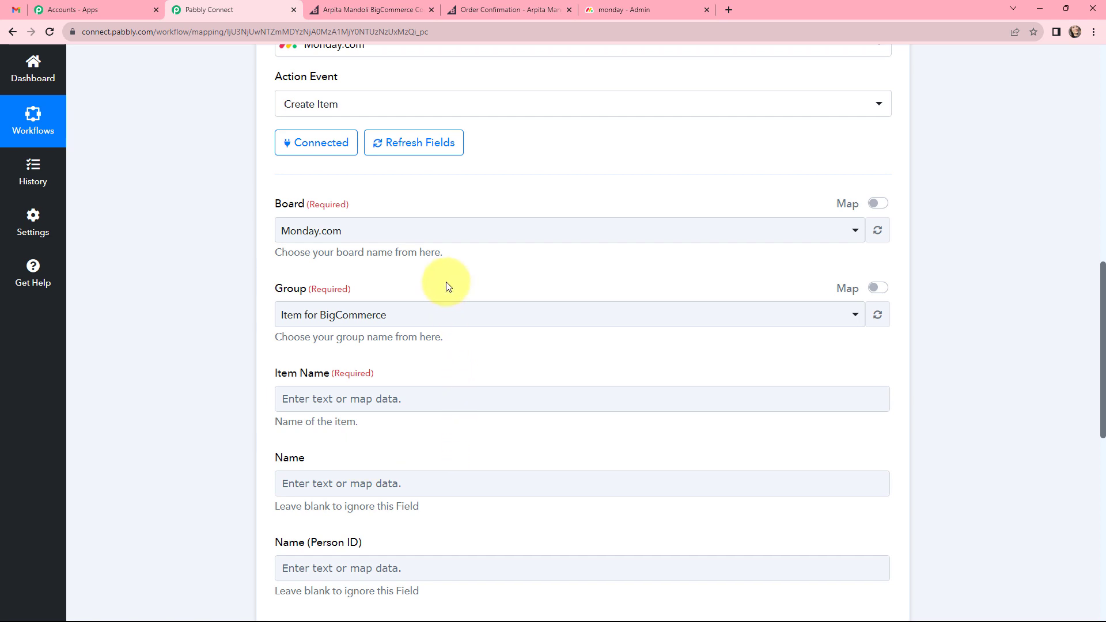
# Switch to monday.com, look at the options for creating a new board, and open the existing Monday.com board.
pyautogui.click(623, 8)
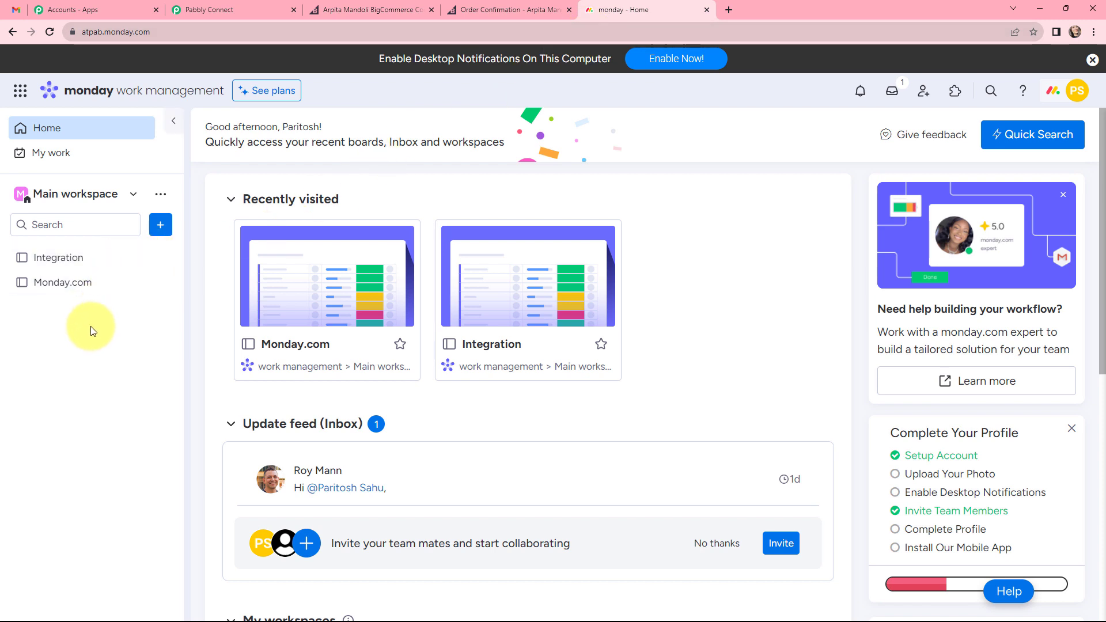
pyautogui.click(161, 225)
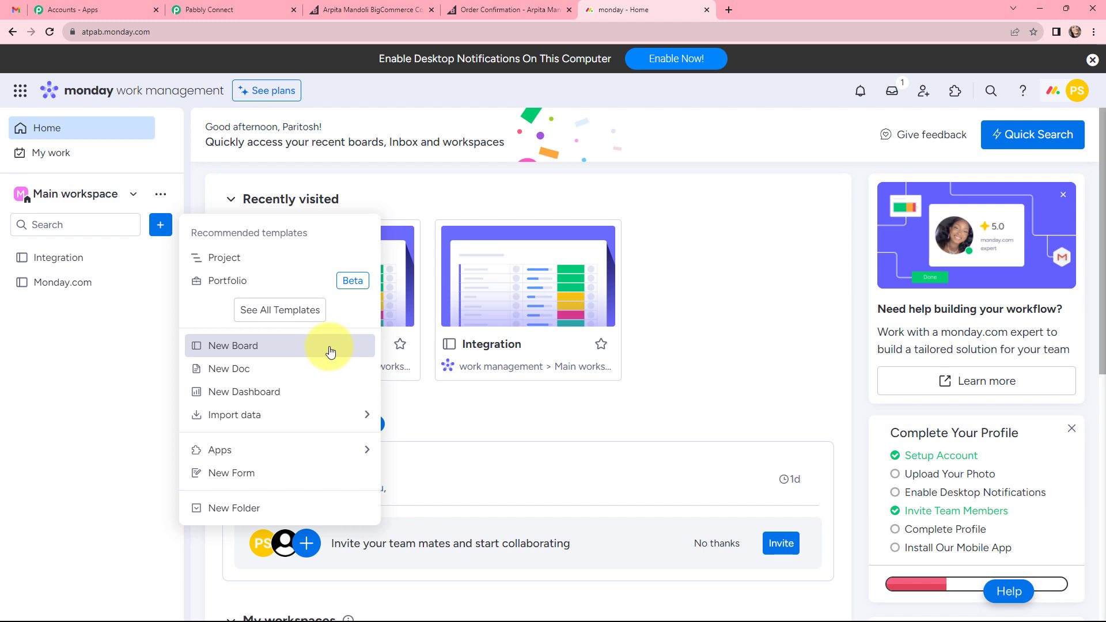
pyautogui.click(120, 334)
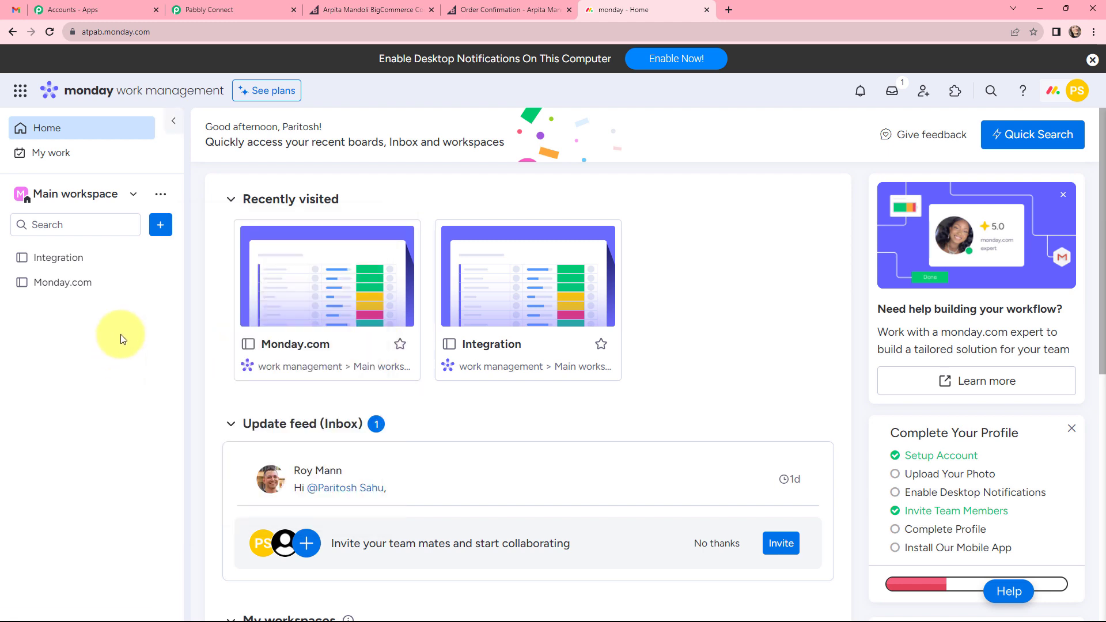
pyautogui.click(99, 284)
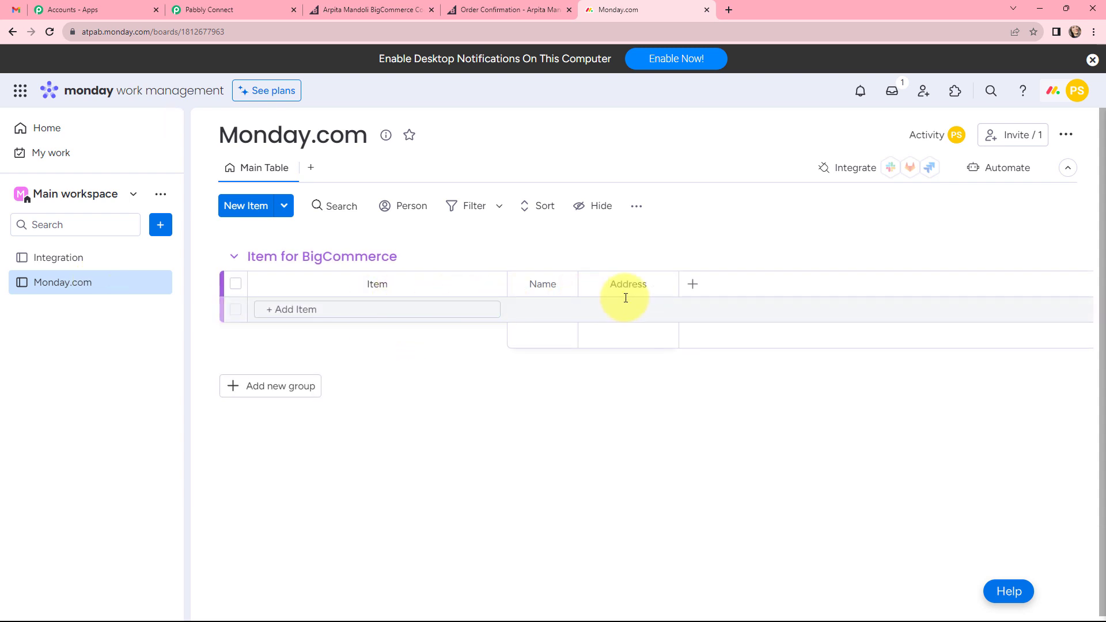
# Compare the board and group chosen in Pabbly Connect's Create Item action with the Monday.com board and its Item for BigCommerce group.
pyautogui.click(217, 7)
pyautogui.click(392, 233)
pyautogui.click(392, 233)
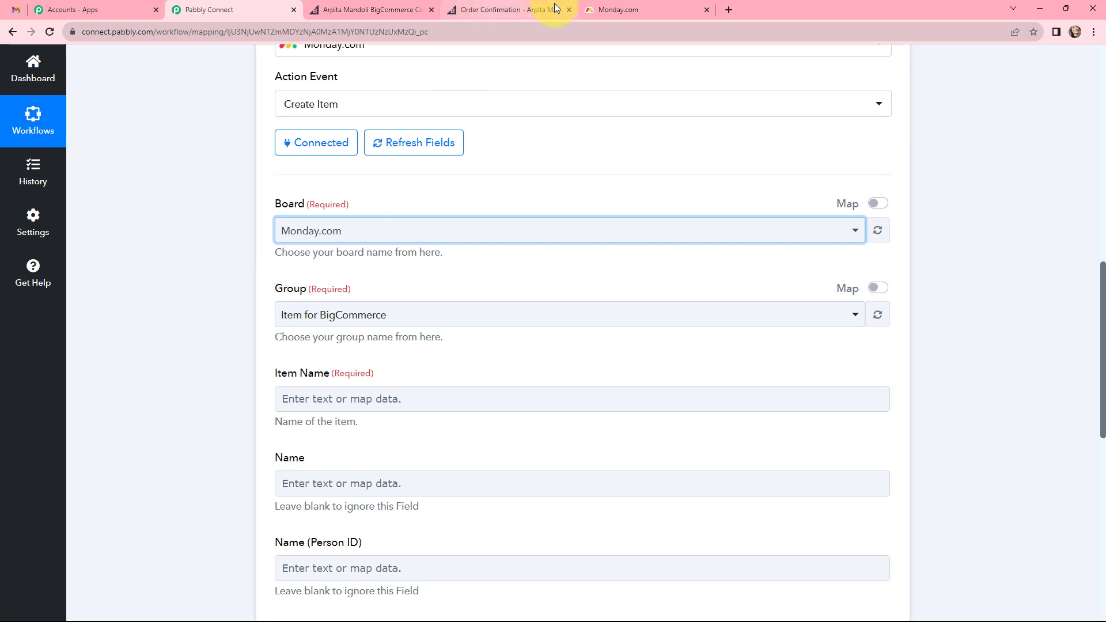
pyautogui.click(599, 10)
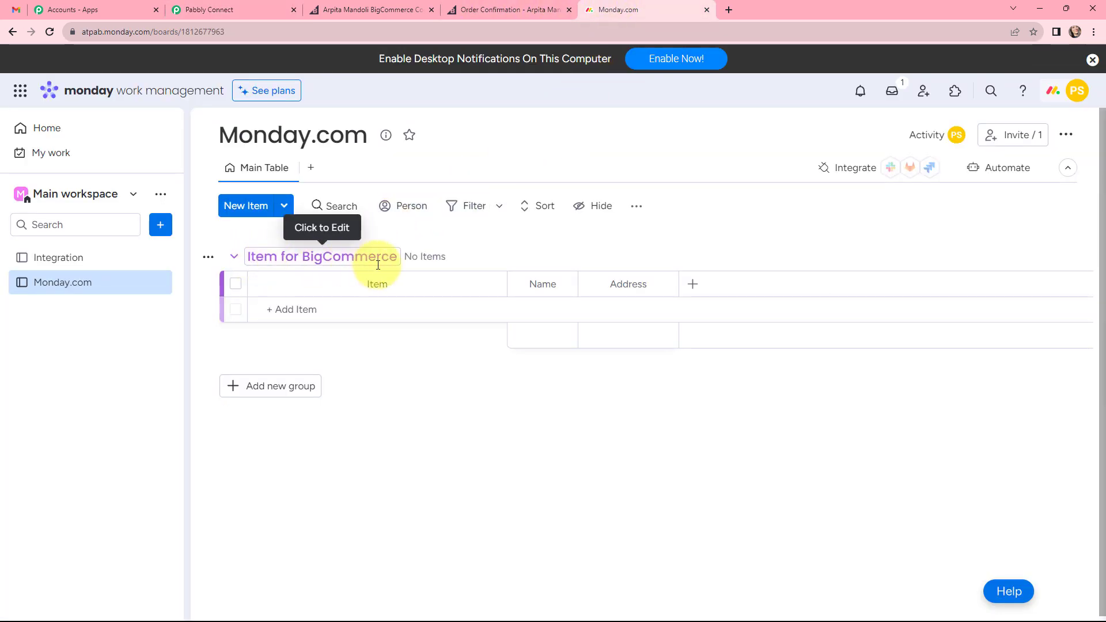
pyautogui.hotkey('ctrl', '2')
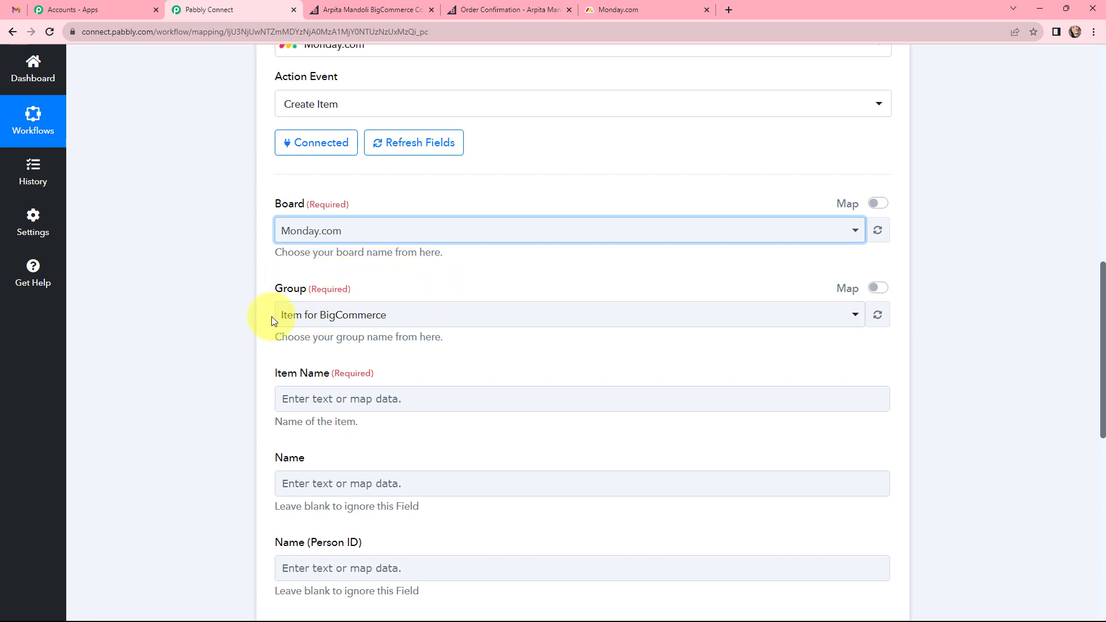
# Map the Item Name field to the product's 0 Name value from the Get Product by Order Id step.
pyautogui.click(390, 395)
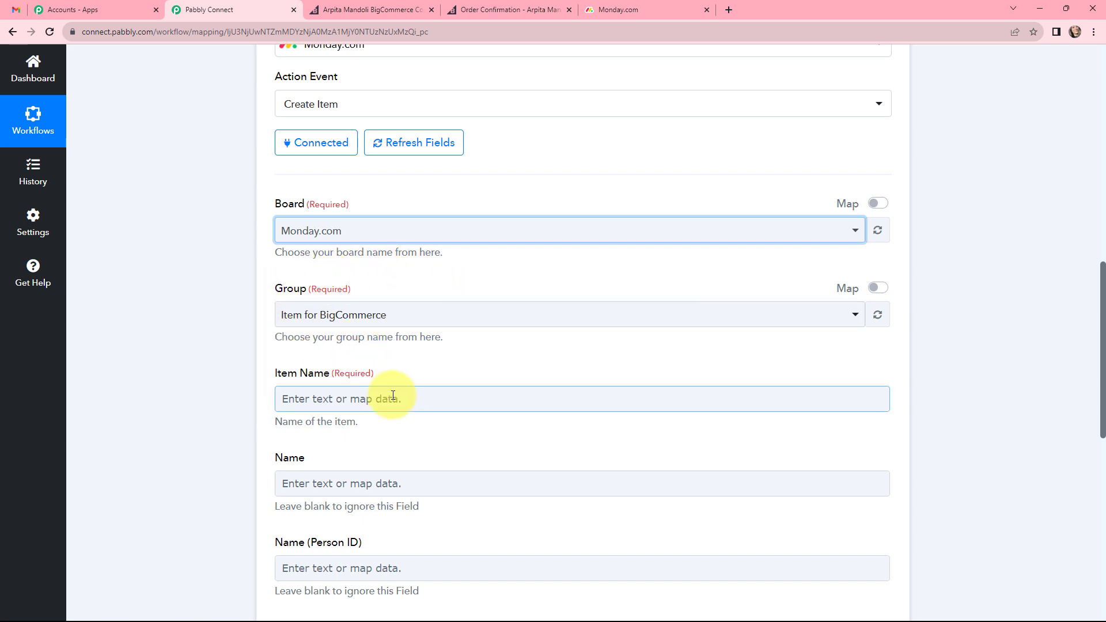
pyautogui.click(403, 394)
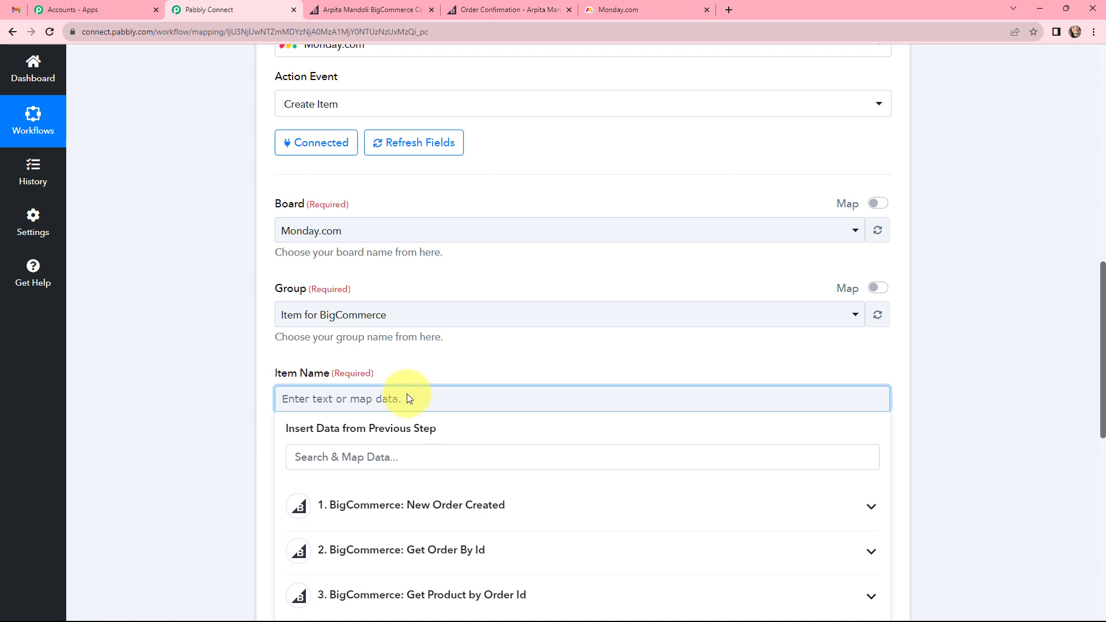
pyautogui.scroll(-2, 406, 393)
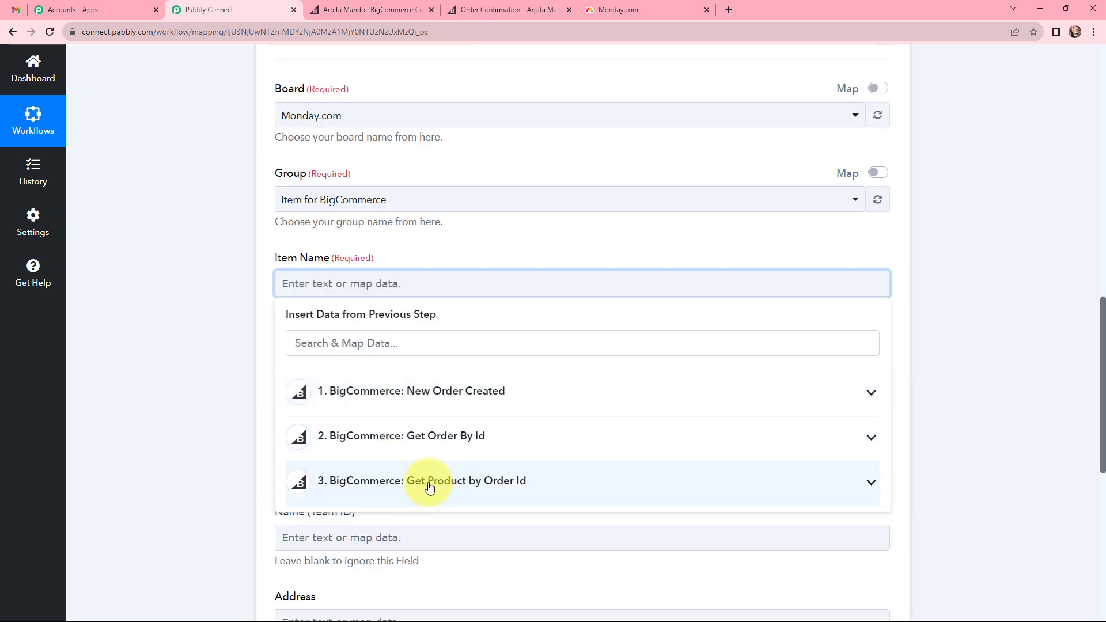
pyautogui.click(534, 485)
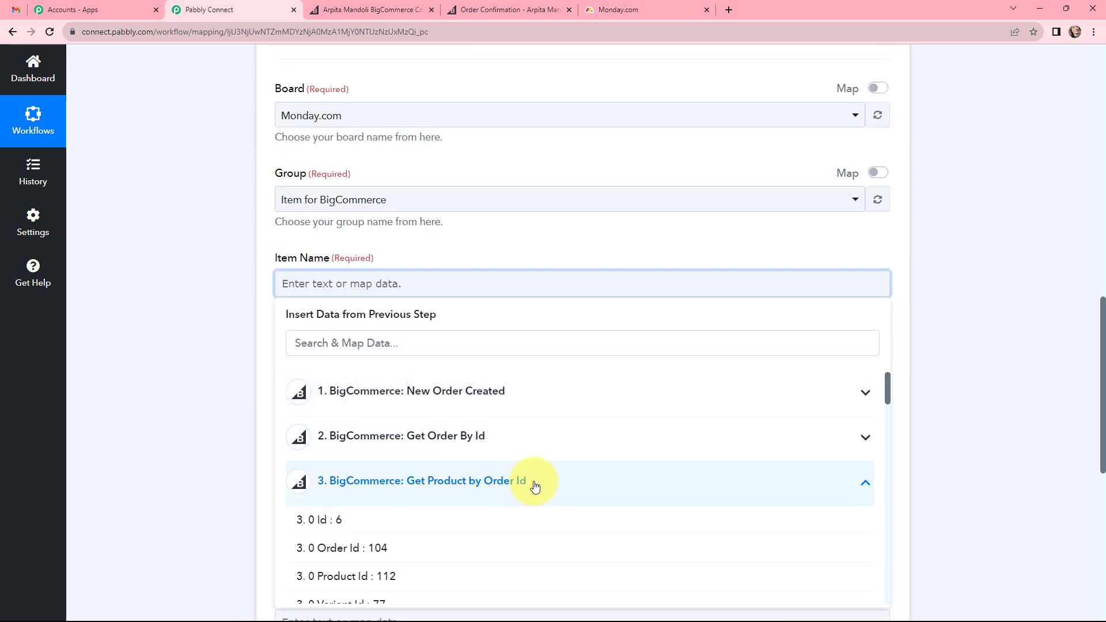
pyautogui.scroll(-3, 534, 486)
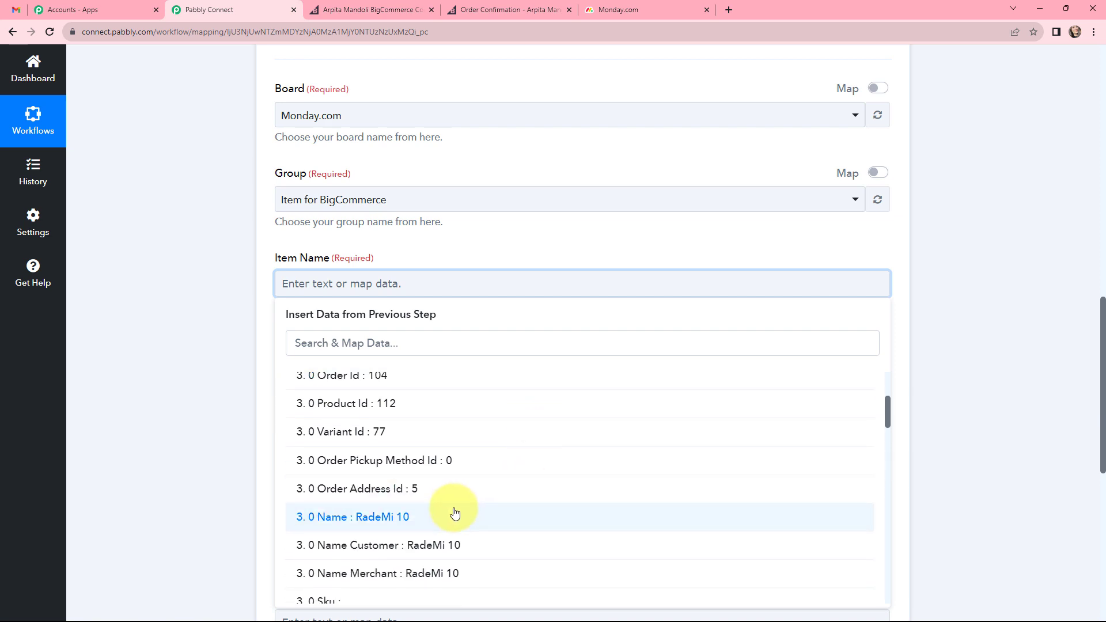
pyautogui.click(425, 520)
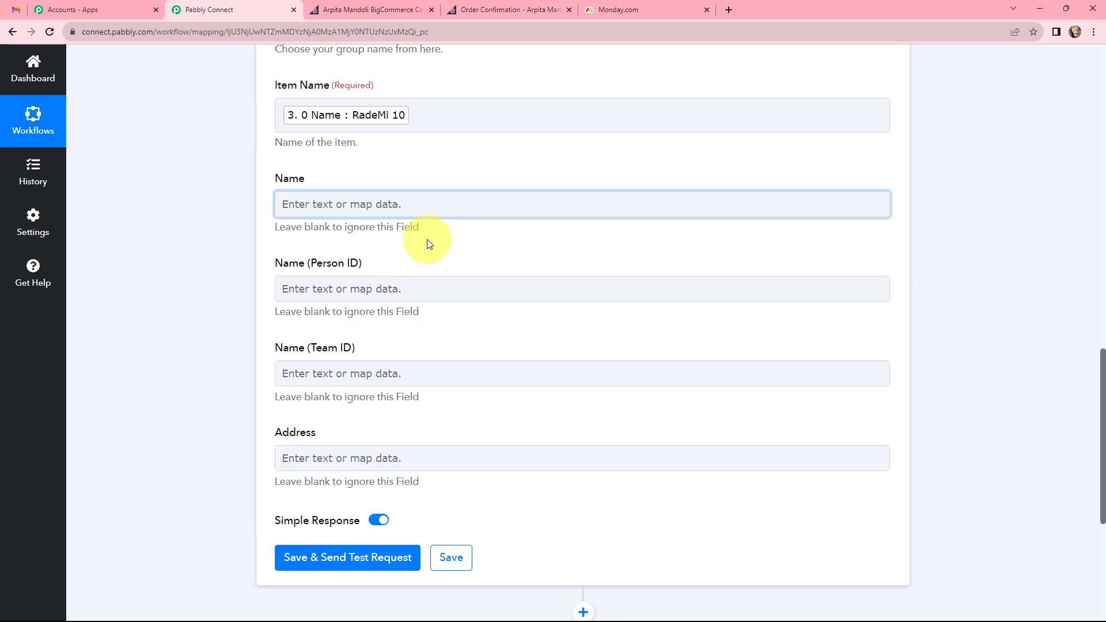
# Map the Name field to Billing Address First Name and Billing Address Last Name from the Get Order By Id step.
pyautogui.click(420, 143)
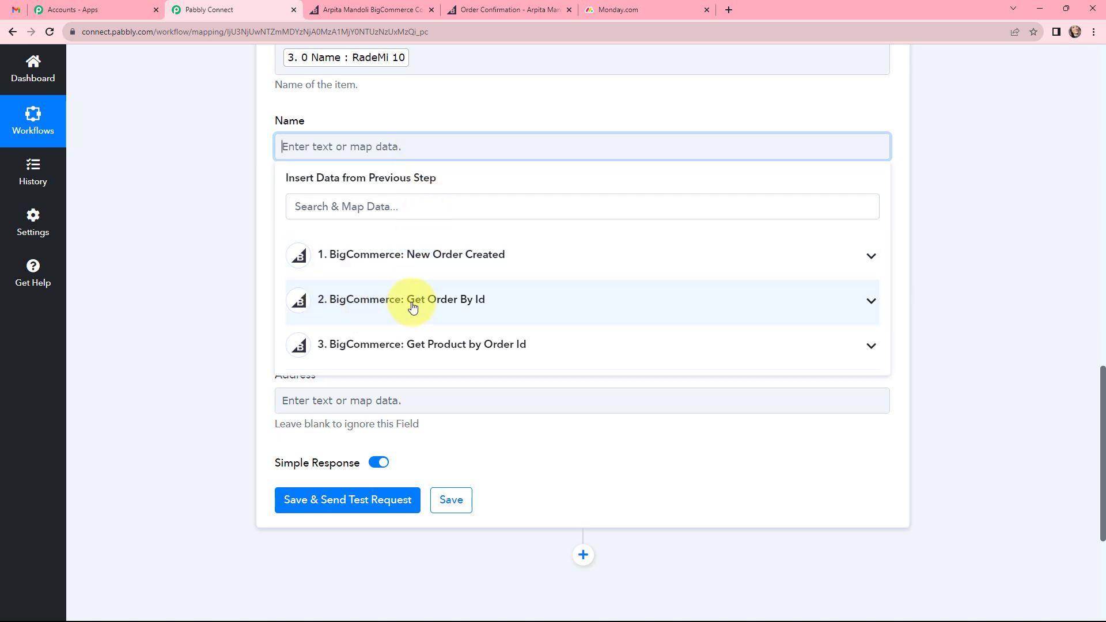
pyautogui.click(464, 300)
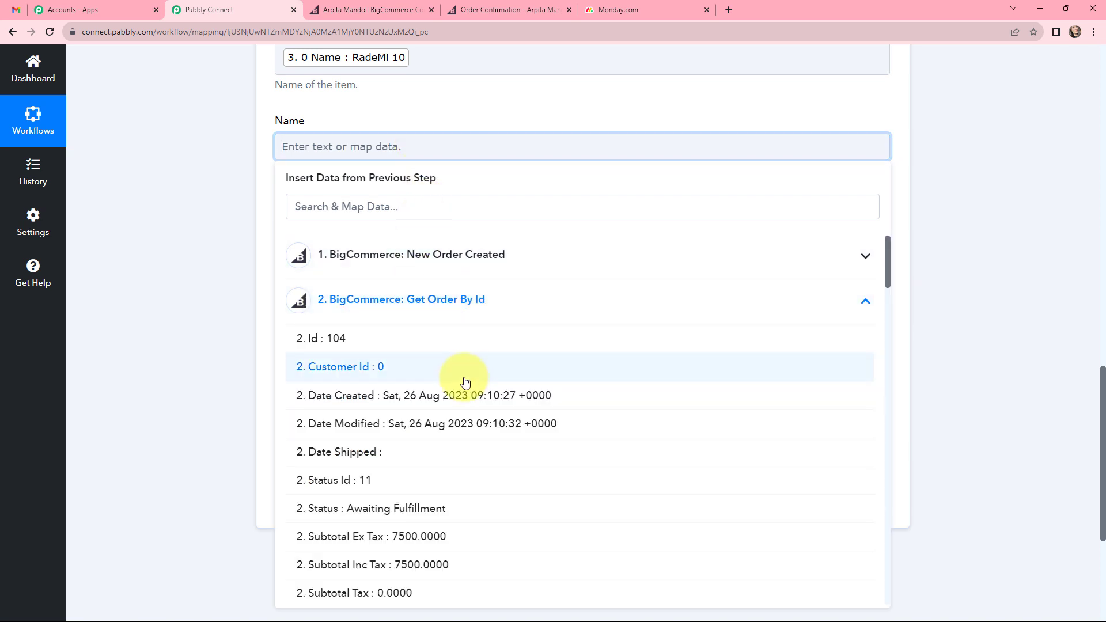
pyautogui.scroll(-2, 465, 369)
pyautogui.scroll(-10, 465, 377)
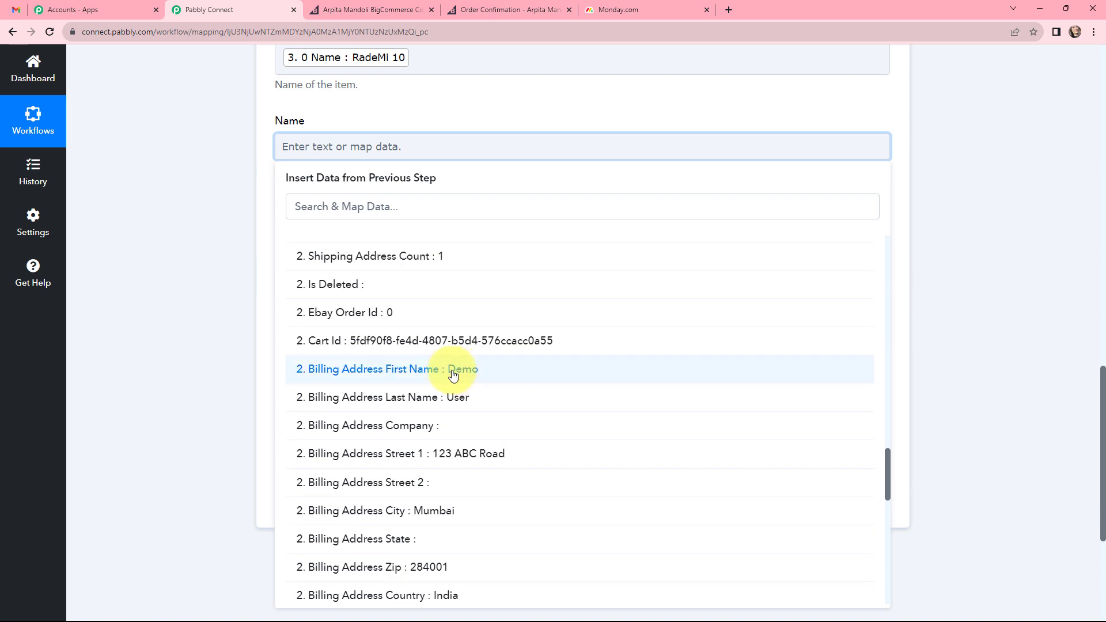
pyautogui.click(466, 371)
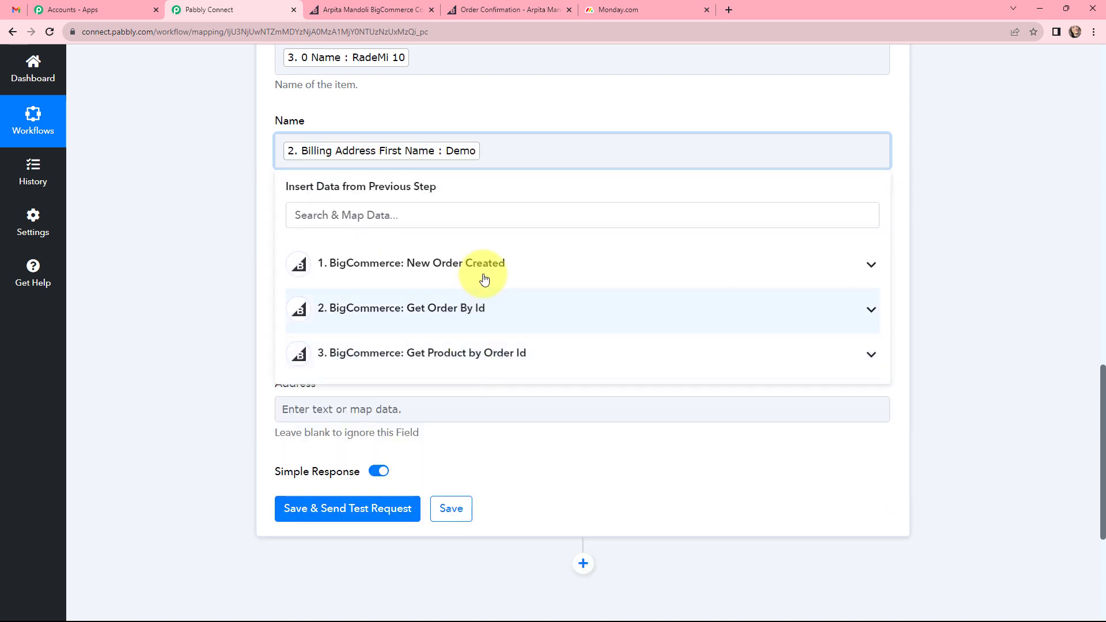
pyautogui.click(455, 308)
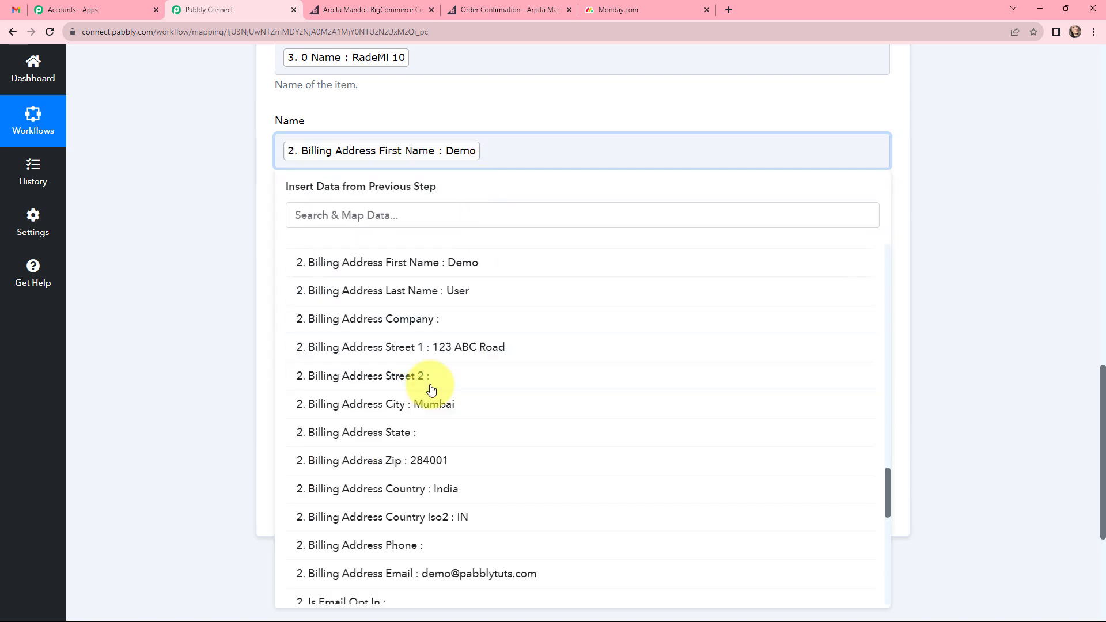
pyautogui.click(468, 297)
pyautogui.click(464, 108)
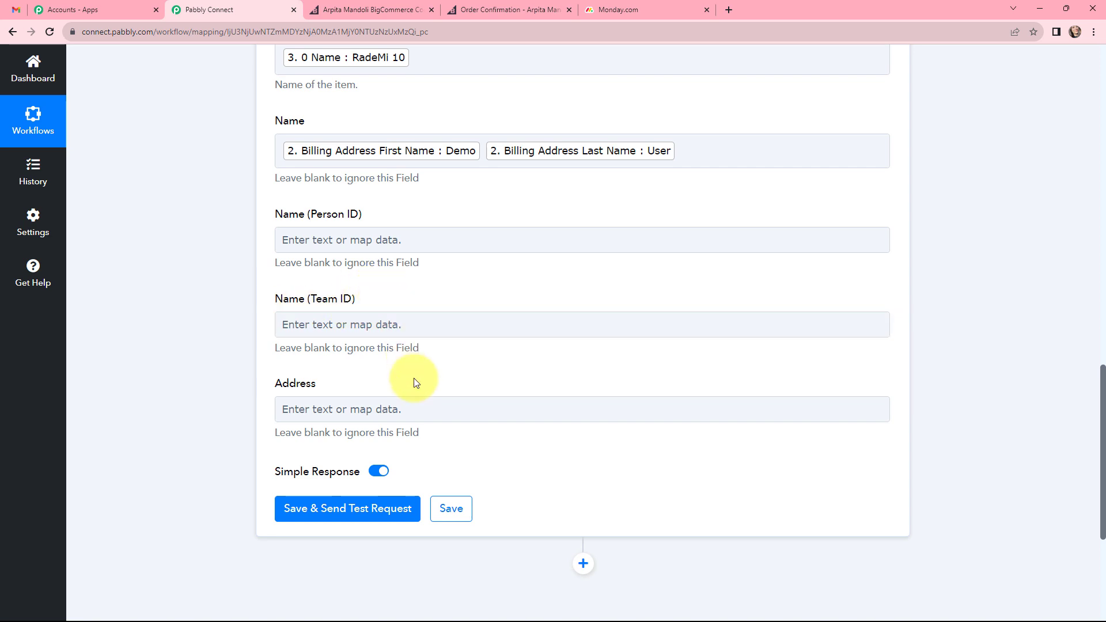
# Map the Address field to Billing Address Street 1 and Billing Address City from the Get Order By Id step.
pyautogui.scroll(-1, 415, 380)
pyautogui.click(417, 354)
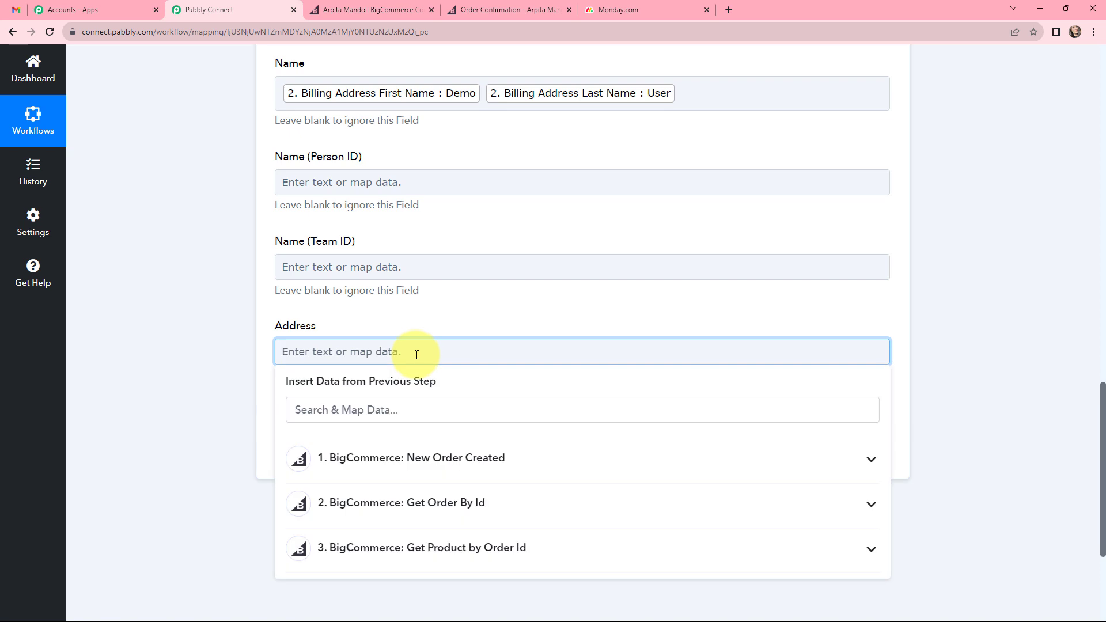
pyautogui.click(486, 505)
pyautogui.scroll(-10, 490, 529)
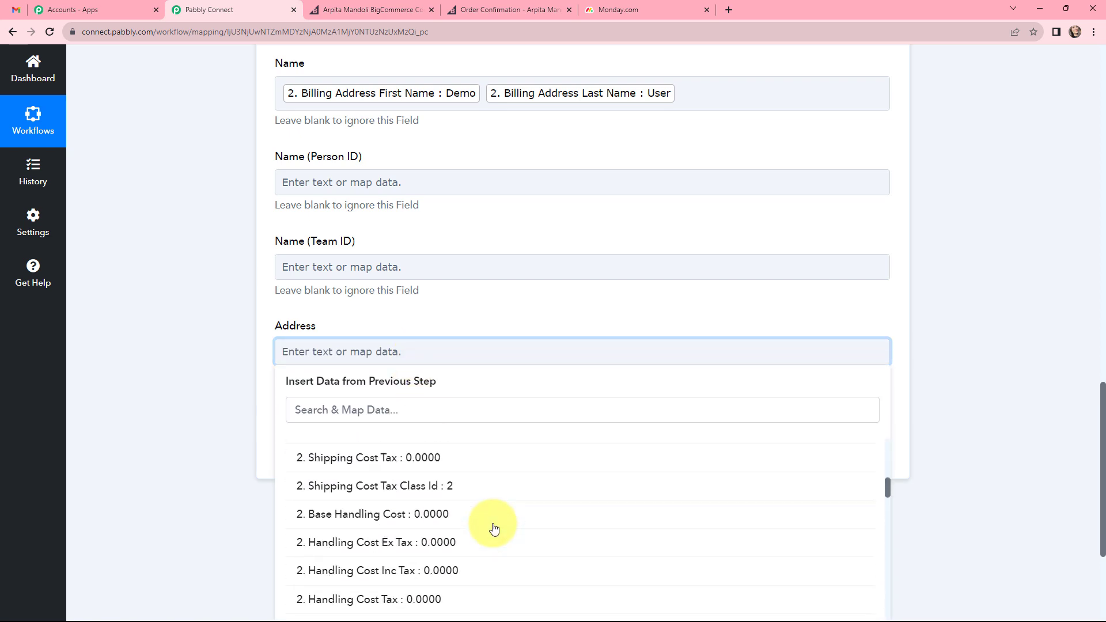
pyautogui.scroll(-10, 494, 529)
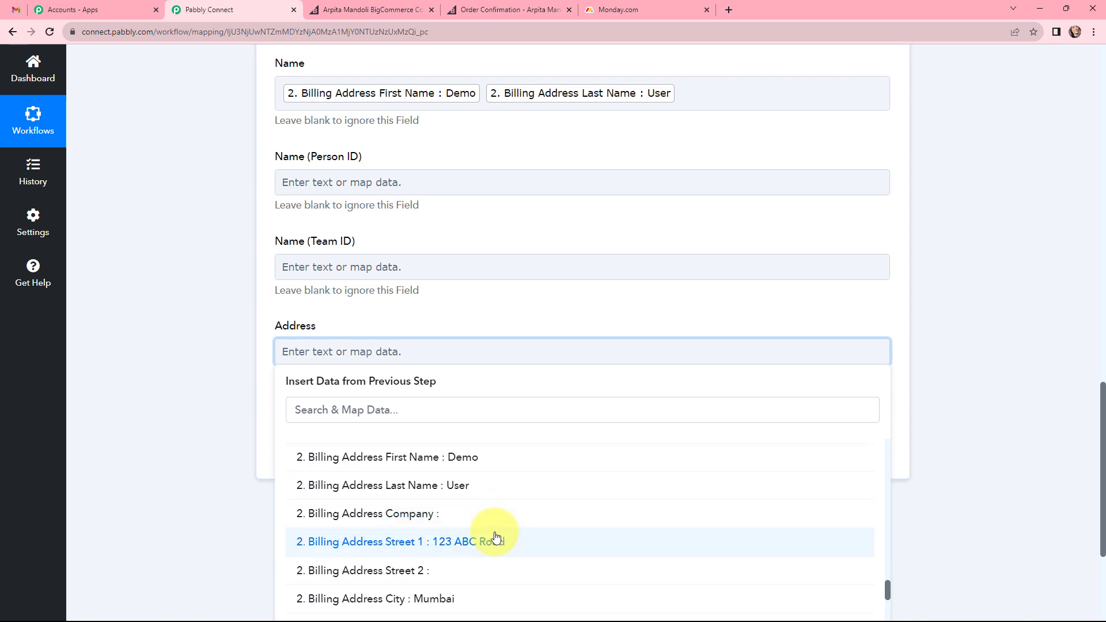
pyautogui.click(495, 540)
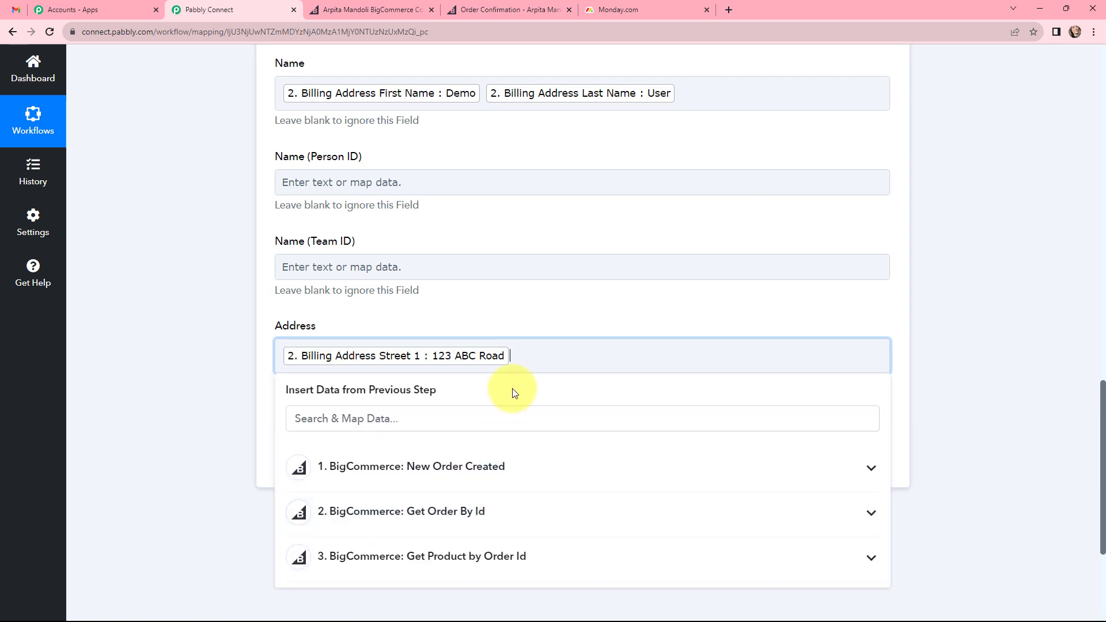
pyautogui.click(449, 512)
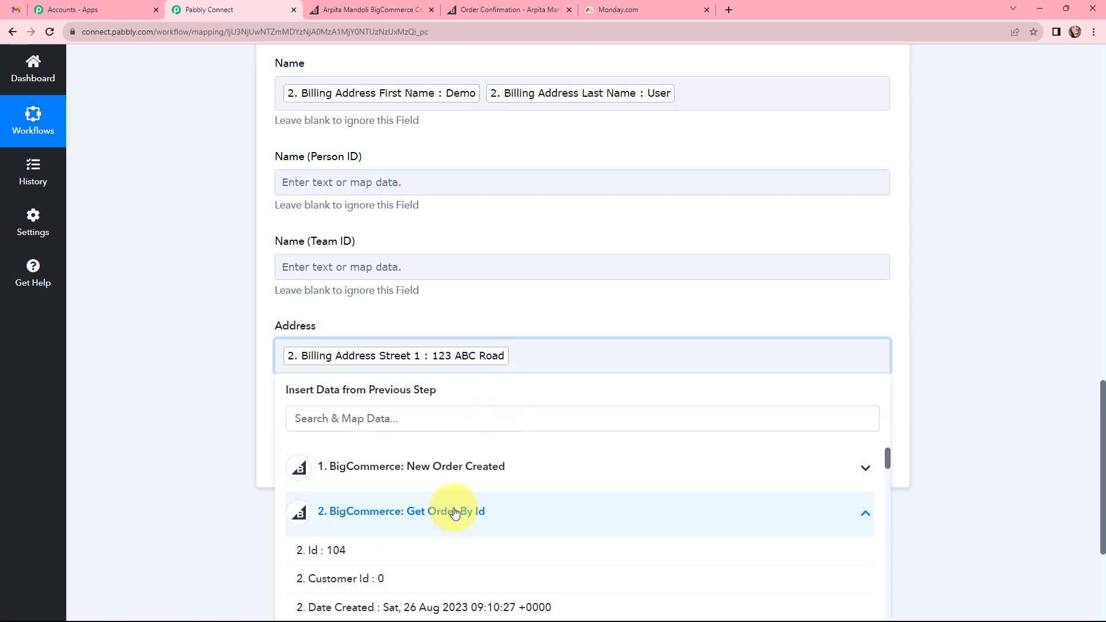
pyautogui.scroll(-5, 474, 526)
pyautogui.scroll(-10, 473, 526)
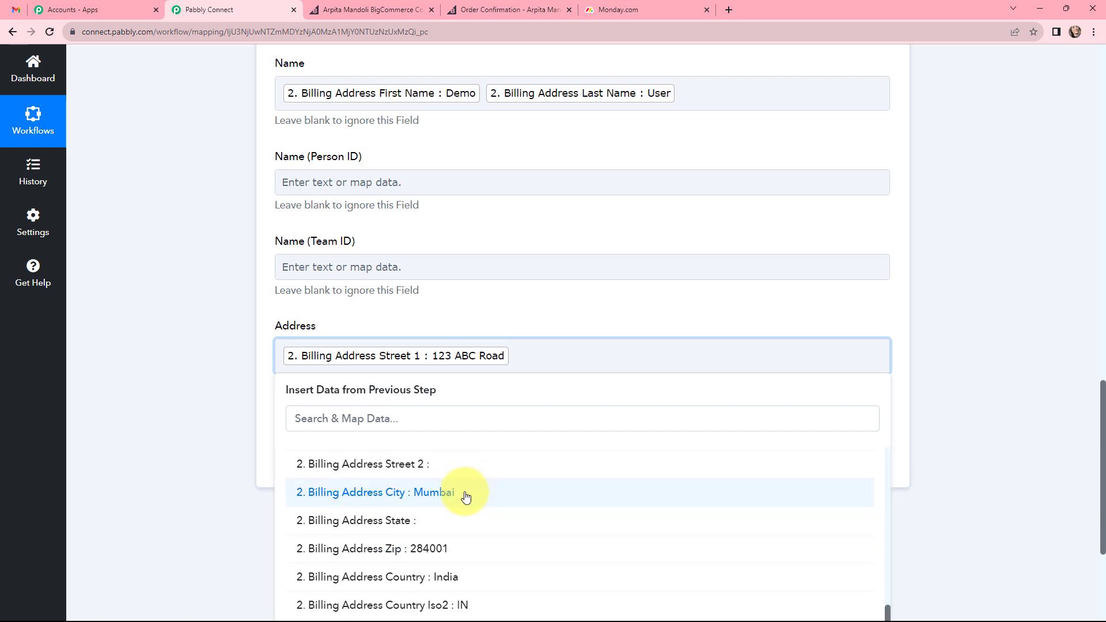
pyautogui.click(465, 493)
pyautogui.click(501, 320)
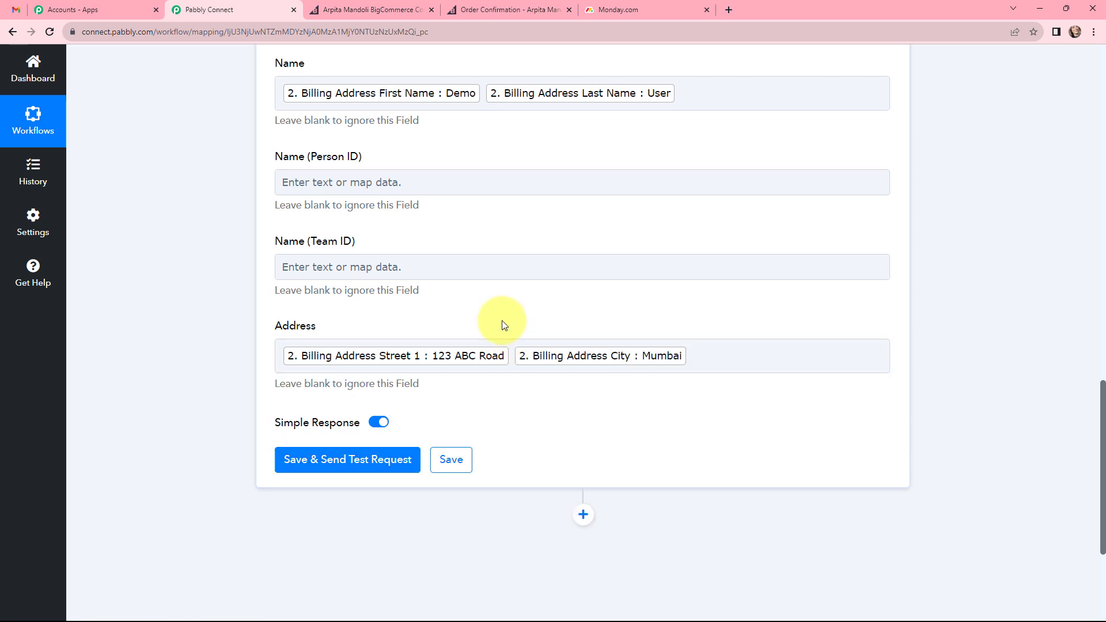
# Save the Create Item action with a test request, and switch to monday.com to check the board for the new item.
pyautogui.click(355, 461)
pyautogui.scroll(-3, 576, 429)
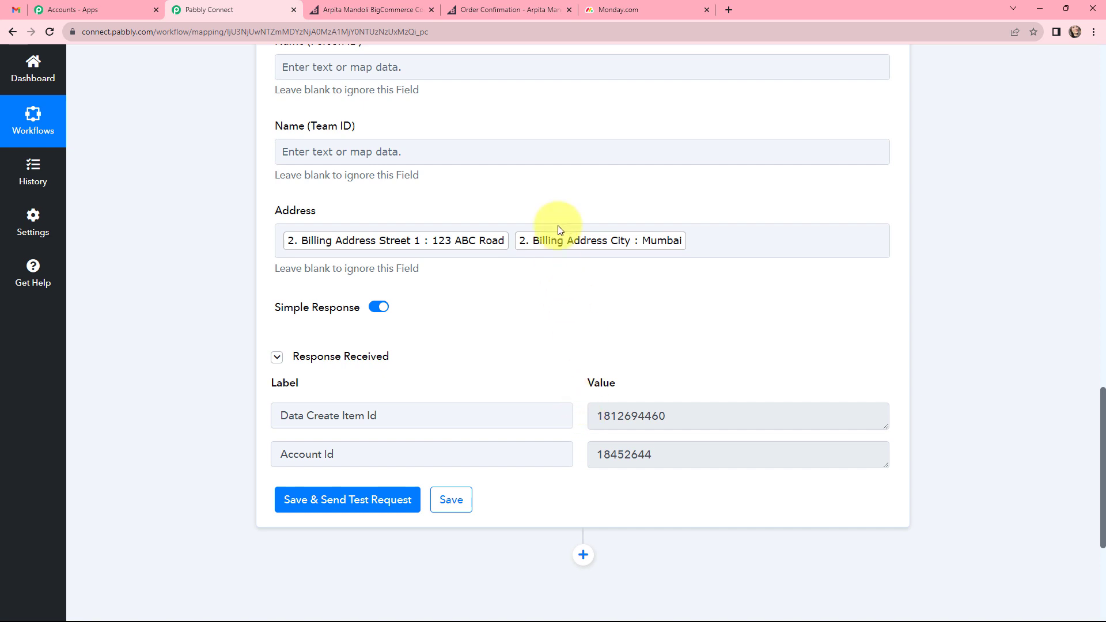
pyautogui.click(604, 11)
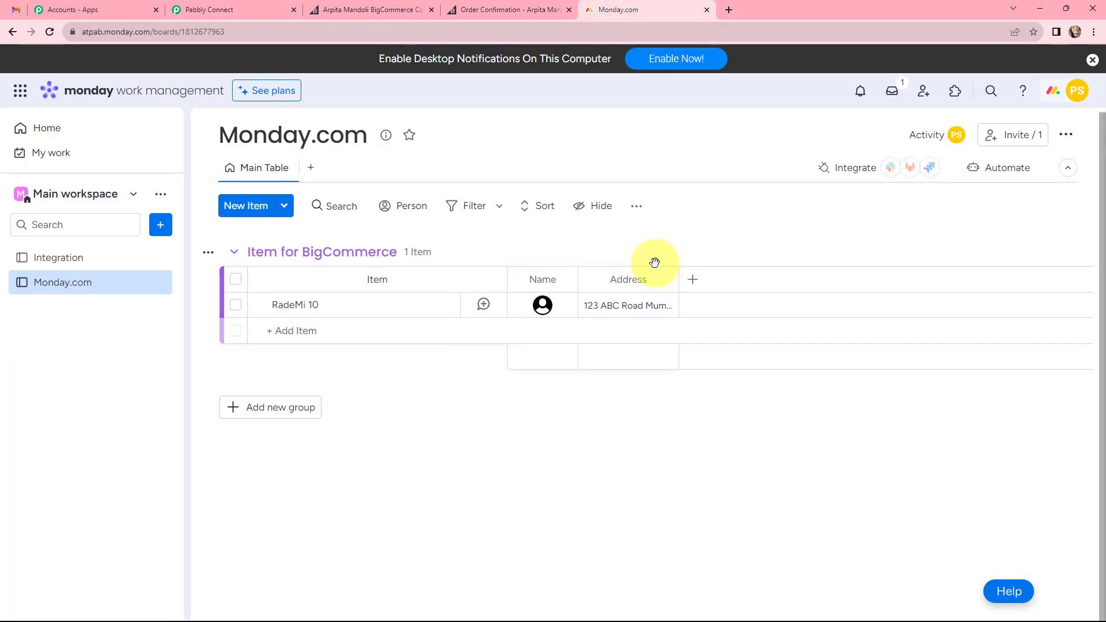